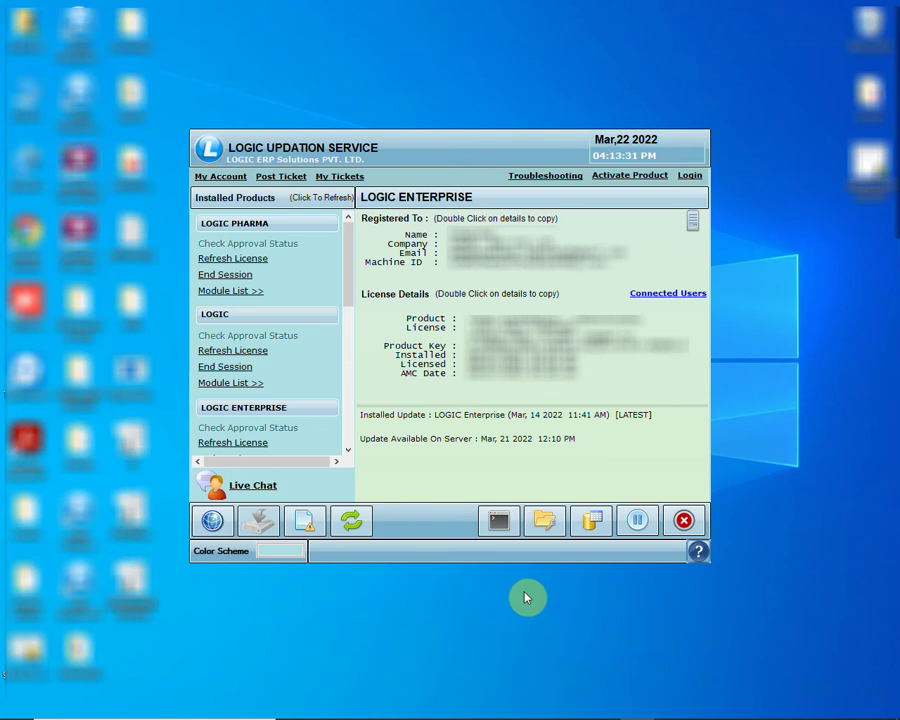
Tick 'Use Scripting for database update' in General Settings, save the configuration, and exit.
left_click(555, 525)
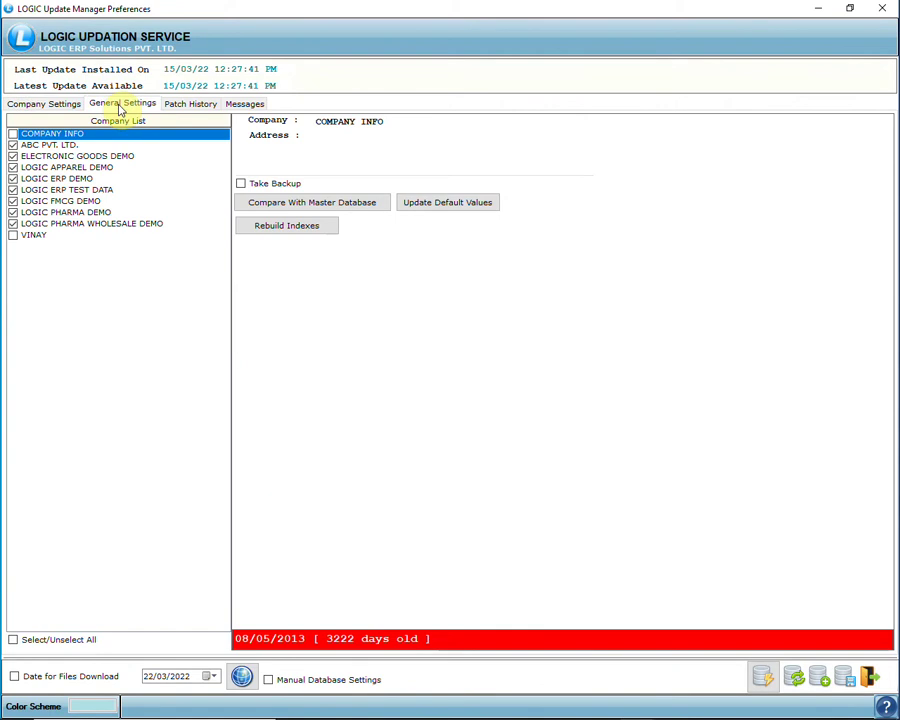
left_click(121, 105)
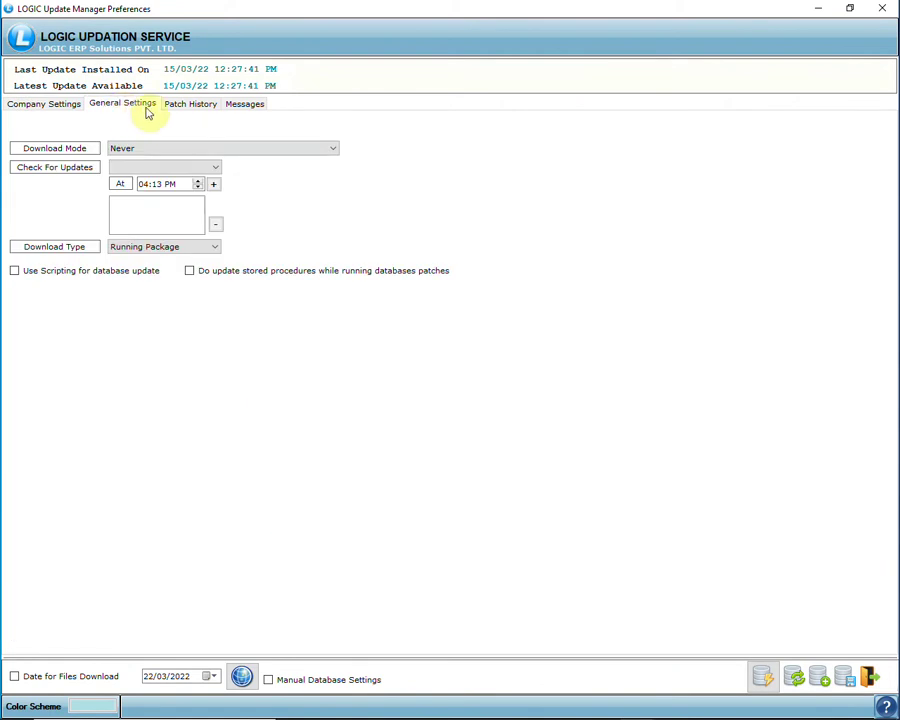
left_click(15, 271)
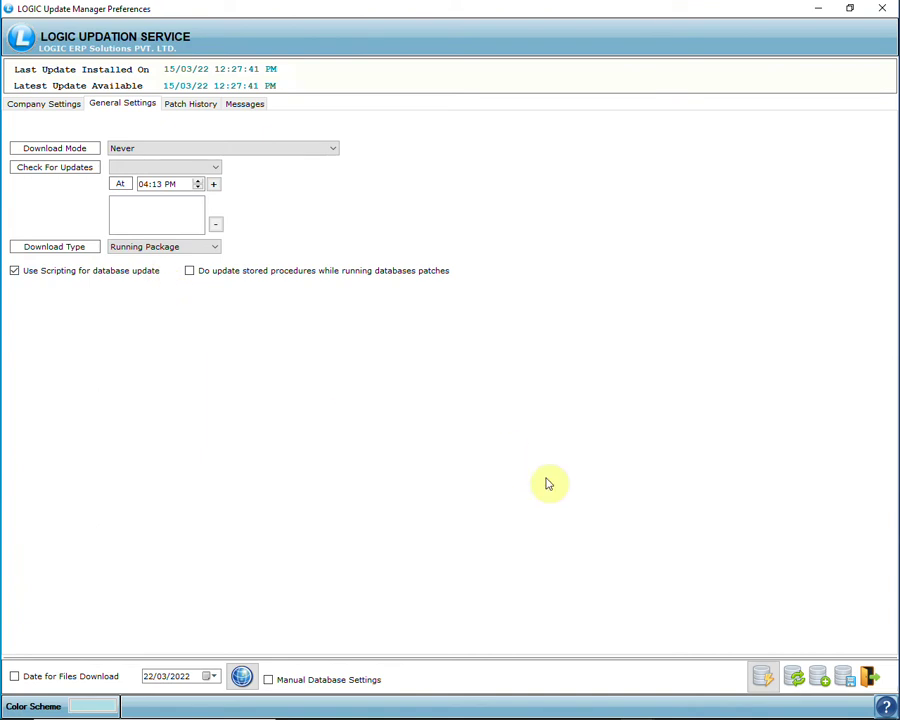
left_click(846, 680)
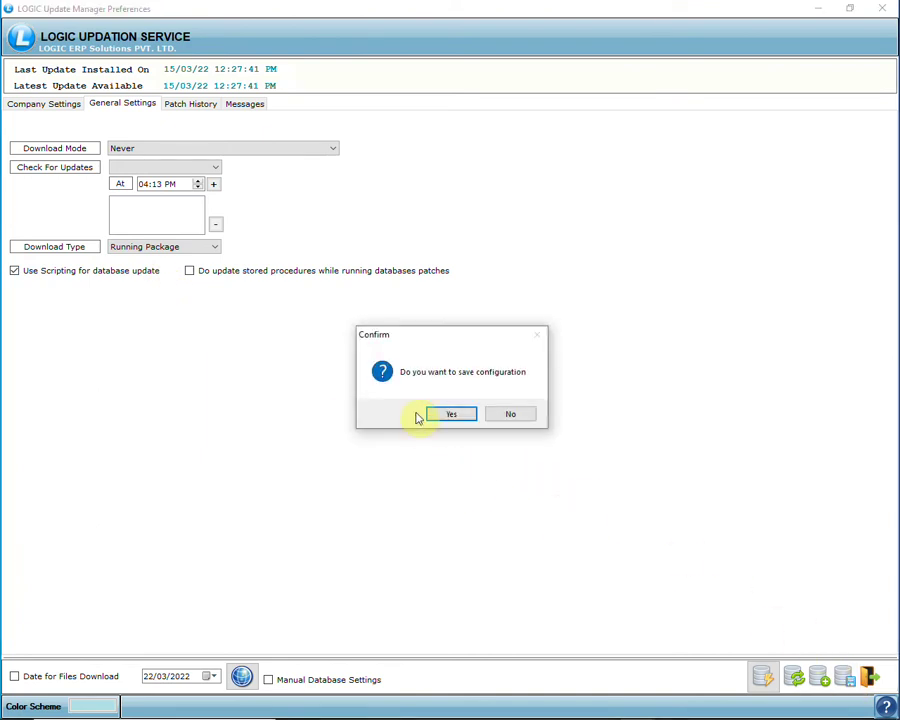
left_click(447, 416)
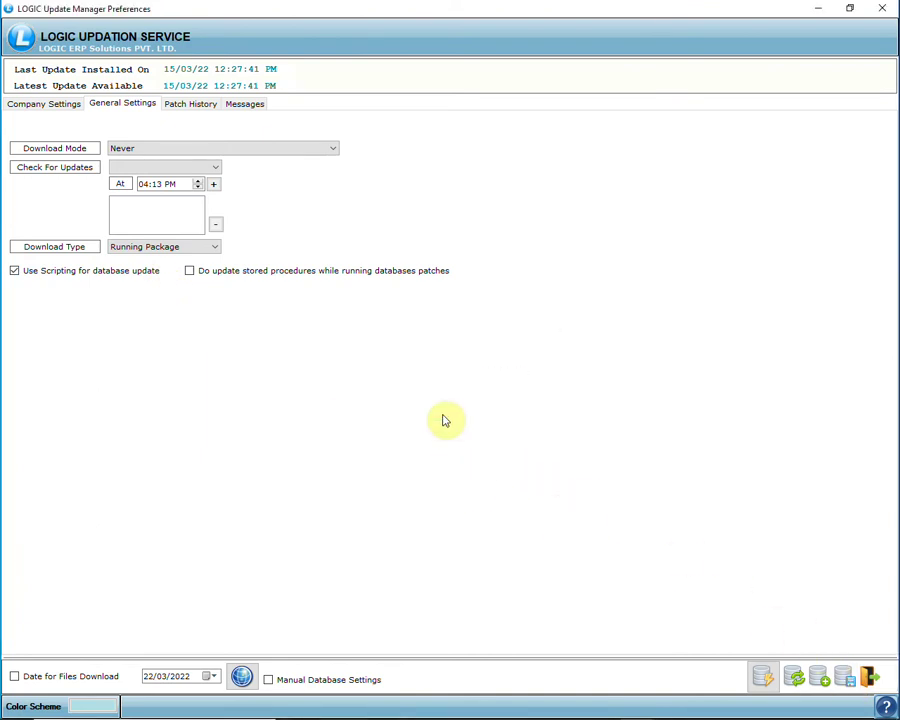
left_click(869, 680)
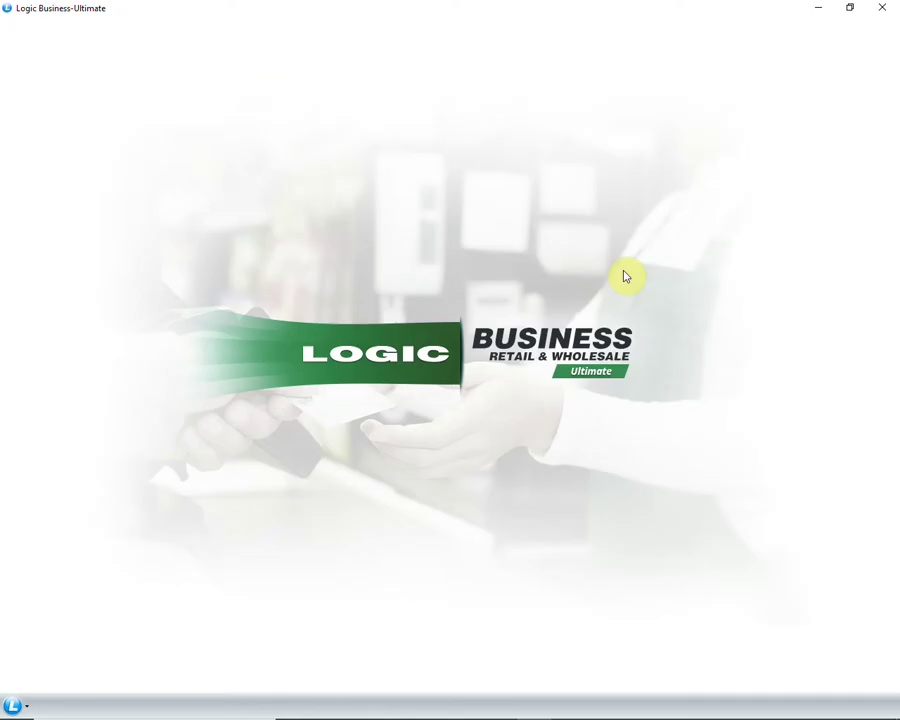
Log in as the ADMINISTRATOR user with the account password.
left_click(14, 705)
left_click(50, 649)
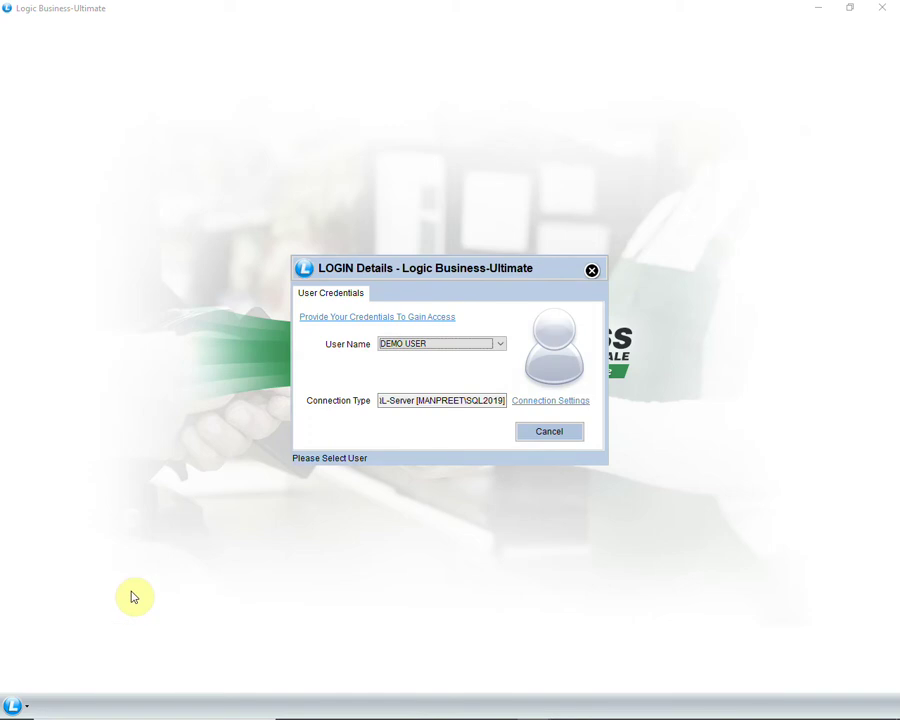
key("Up")
key("Return")
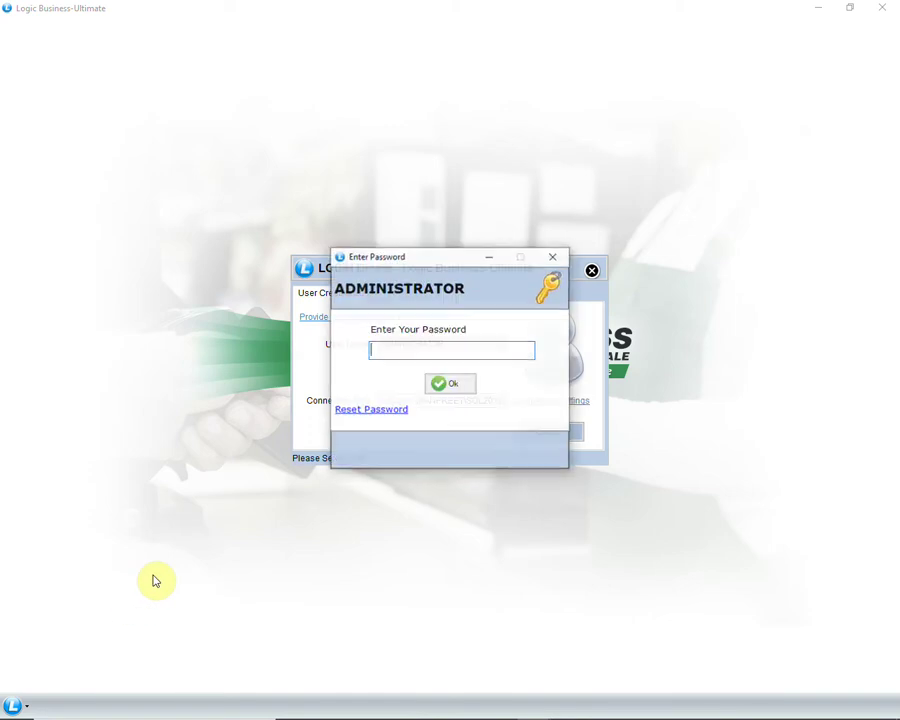
type("*")
key("Return")
Choose company LOGIC ERP TEST DATA and financial year 01/04/2021 - 31/03/2022.
key("Down")
key("Down")
key("Down")
key("Down")
key("Return")
type("*")
key("Return")
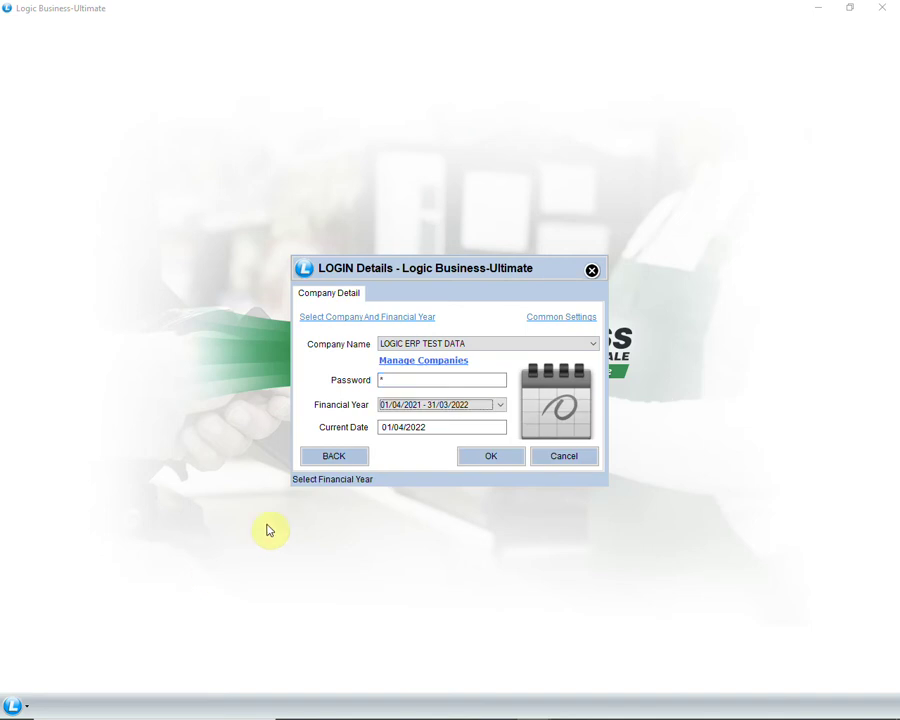
left_click(473, 410)
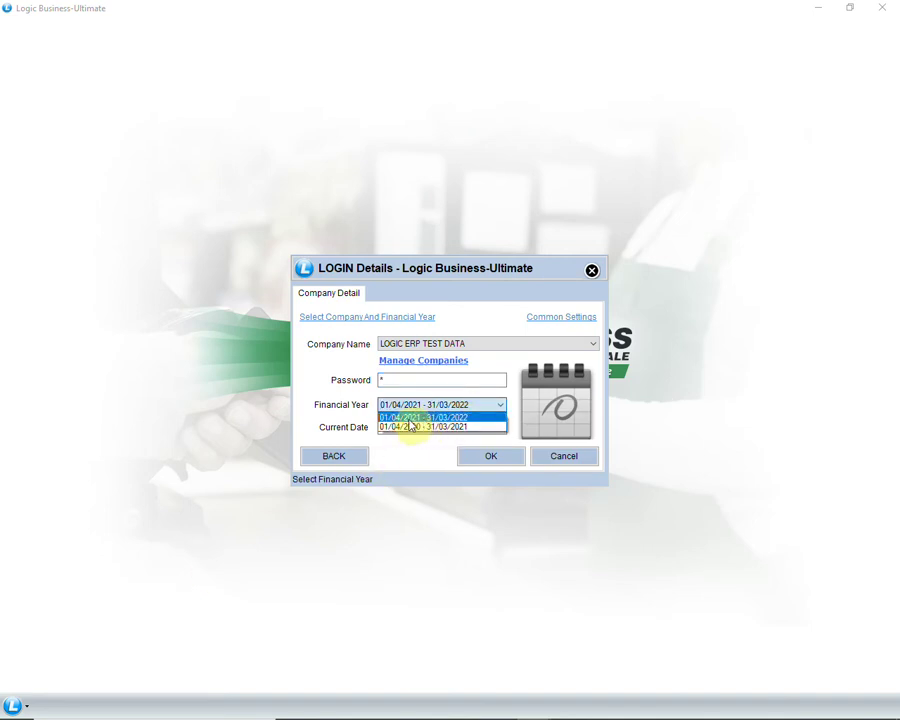
left_click(474, 417)
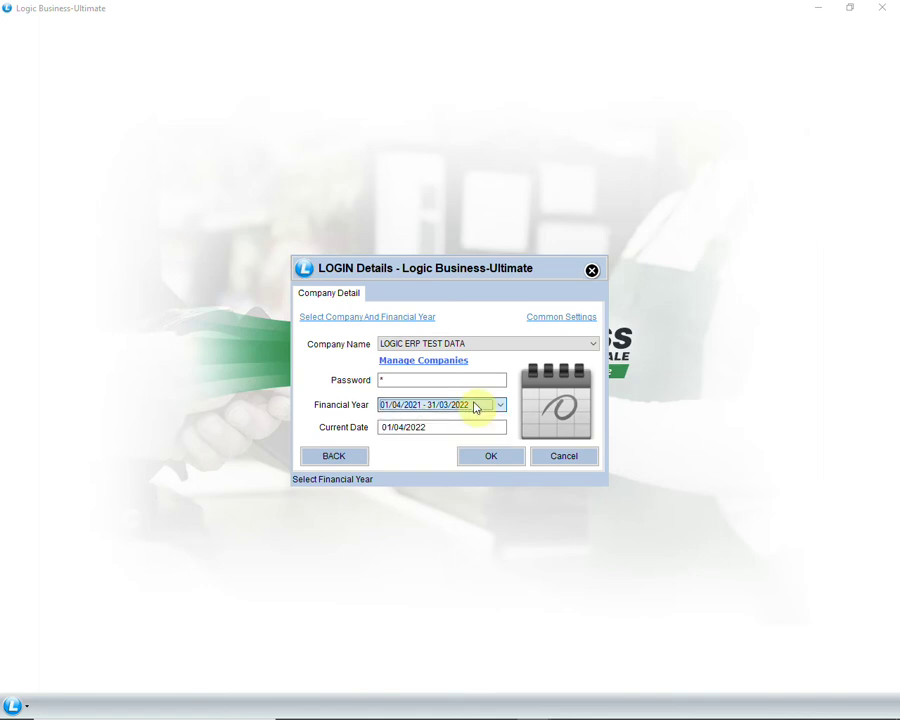
Log into the LOGIC ERP TEST DATA 2021-2022 books.
key("Return")
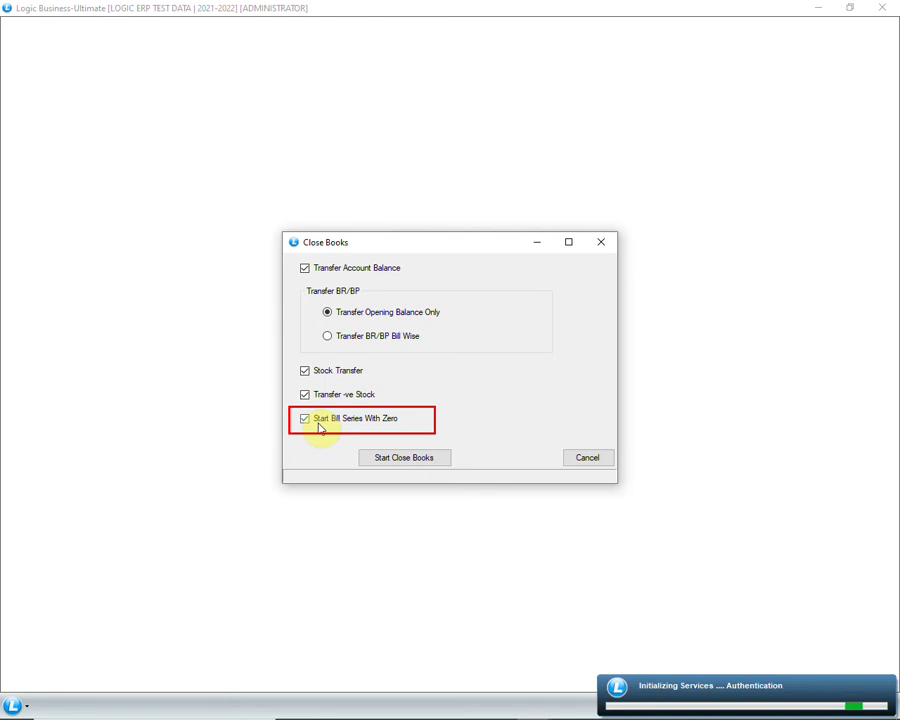
Run Close Books on 2021-2022, confirming creation of 2022-2023, and dismiss the completion message.
left_click(405, 459)
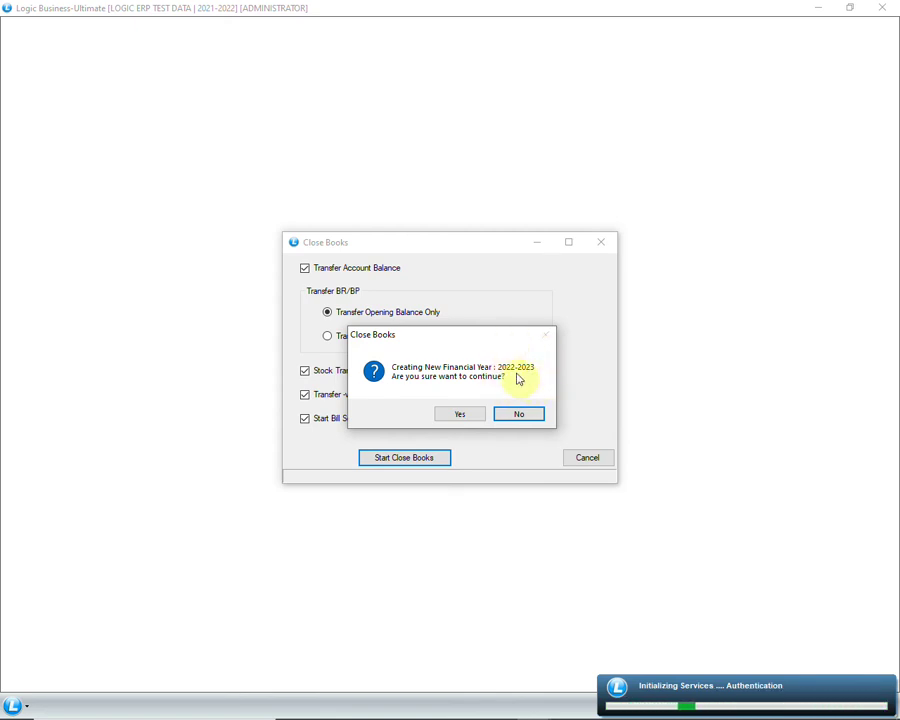
left_click(456, 415)
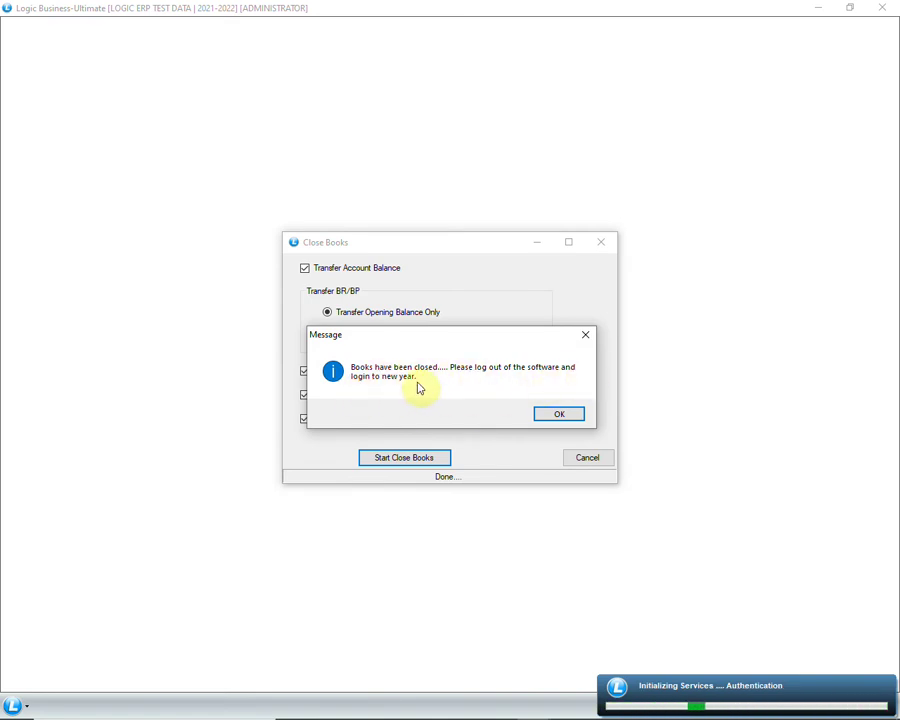
left_click(557, 416)
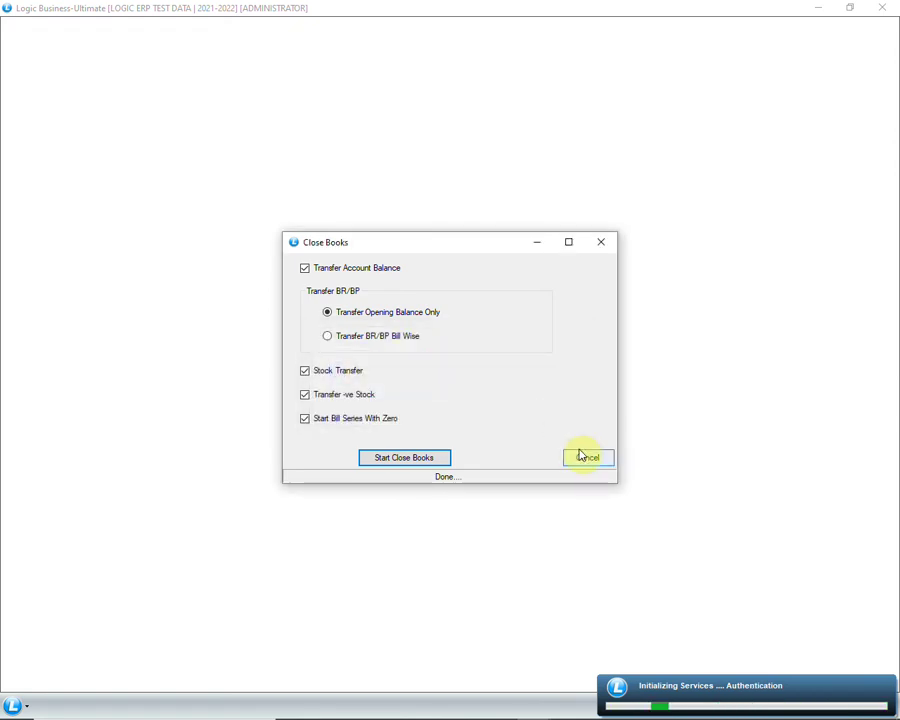
left_click(578, 453)
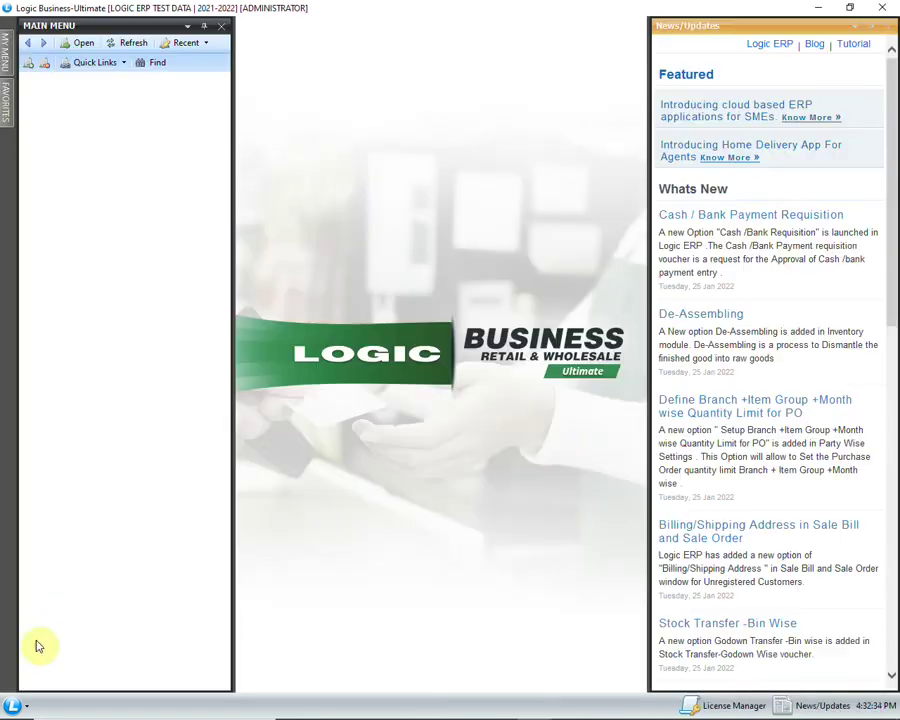
Log off the 2021-2022 session.
left_click(16, 707)
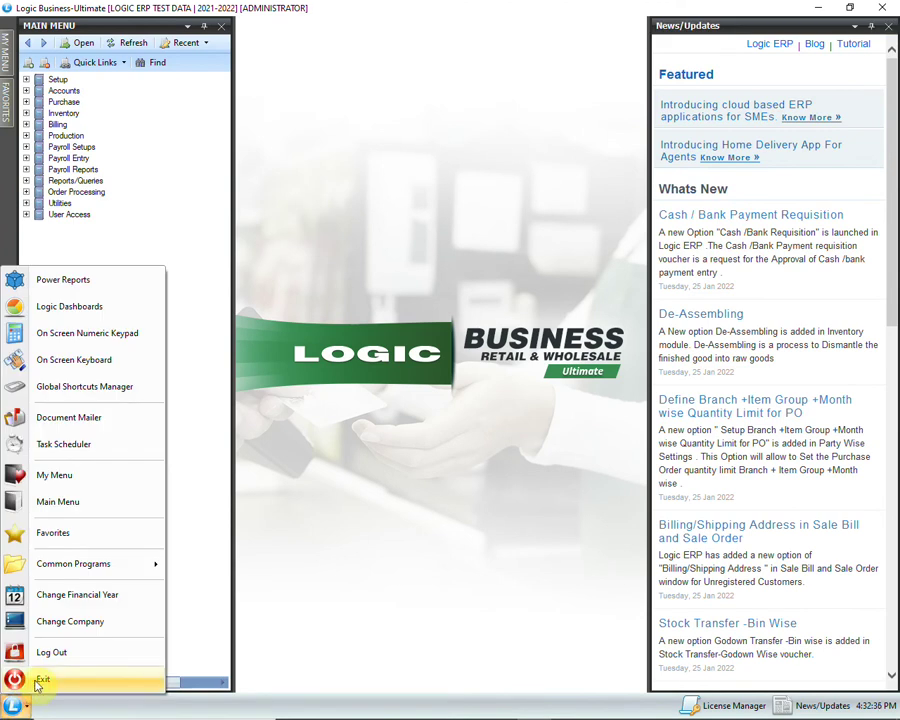
left_click(94, 599)
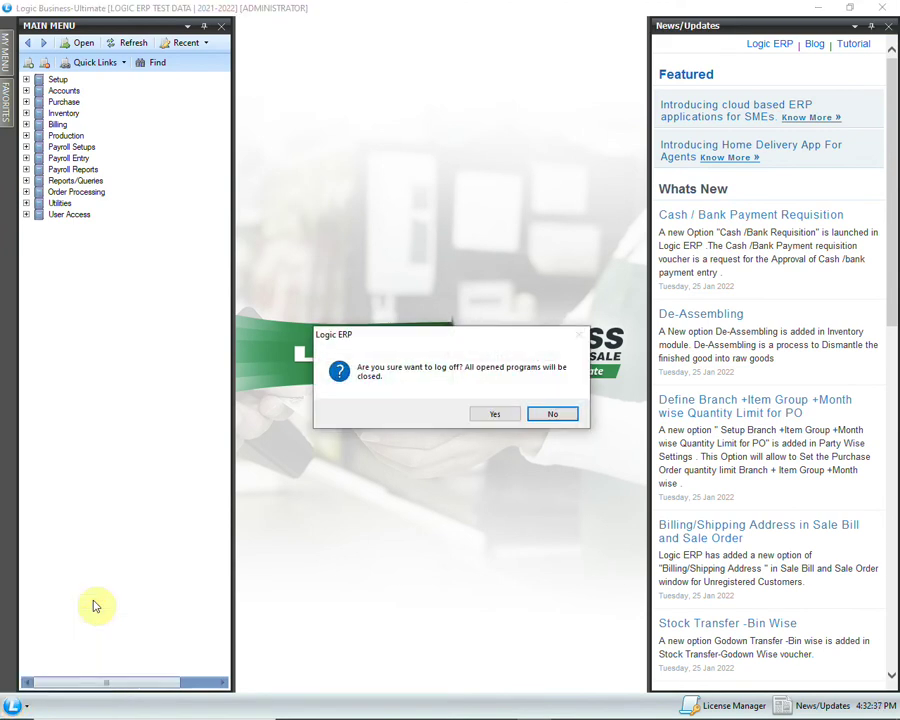
left_click(502, 414)
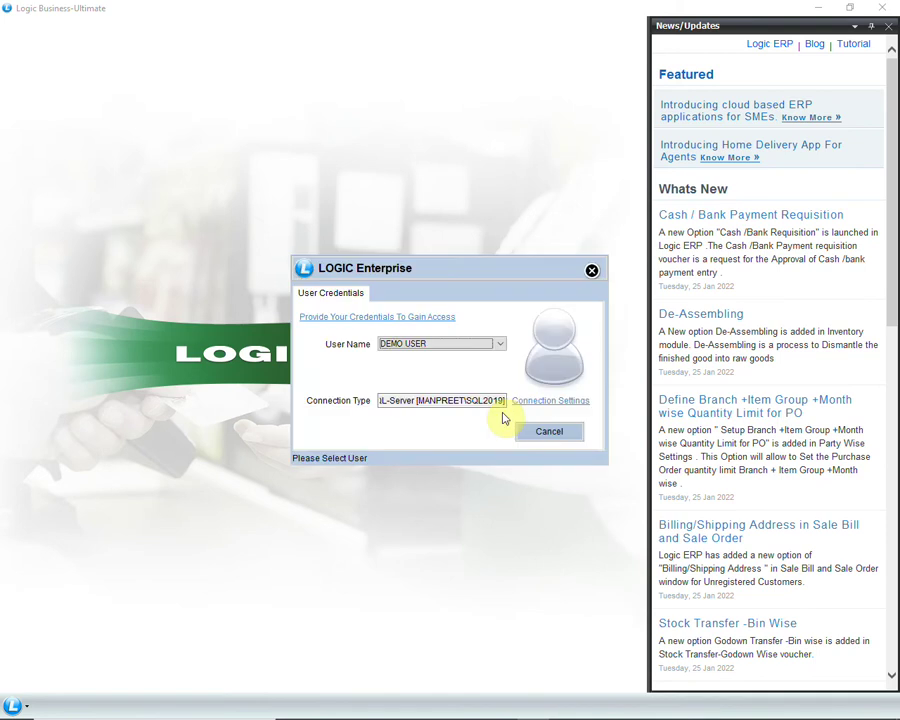
Log into LOGIC ERP TEST DATA for financial year 01/04/2022 - 31/03/2023.
left_click(492, 406)
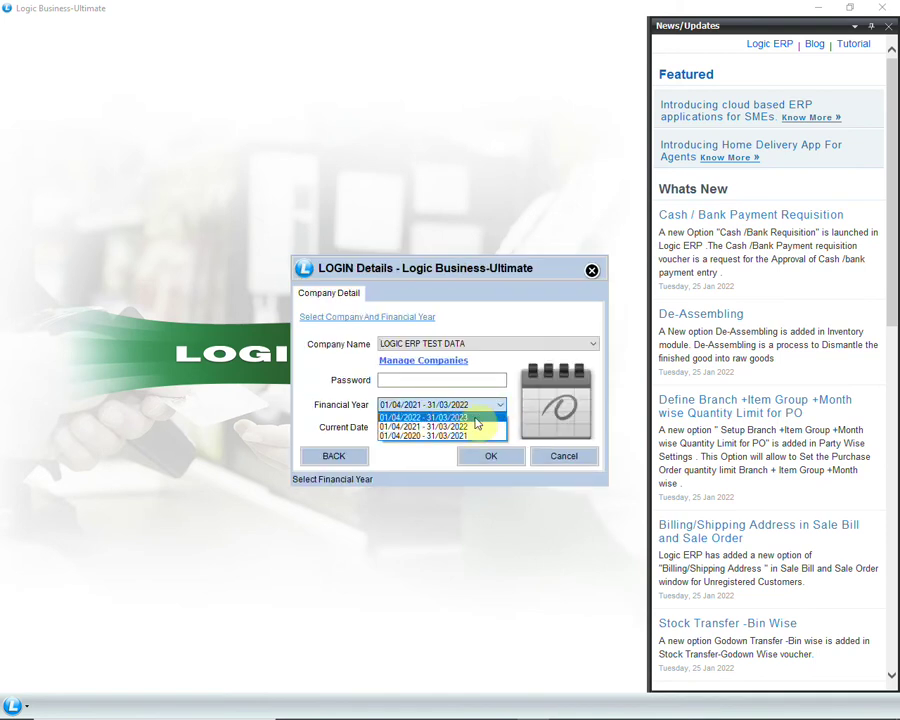
left_click(477, 424)
left_click(491, 458)
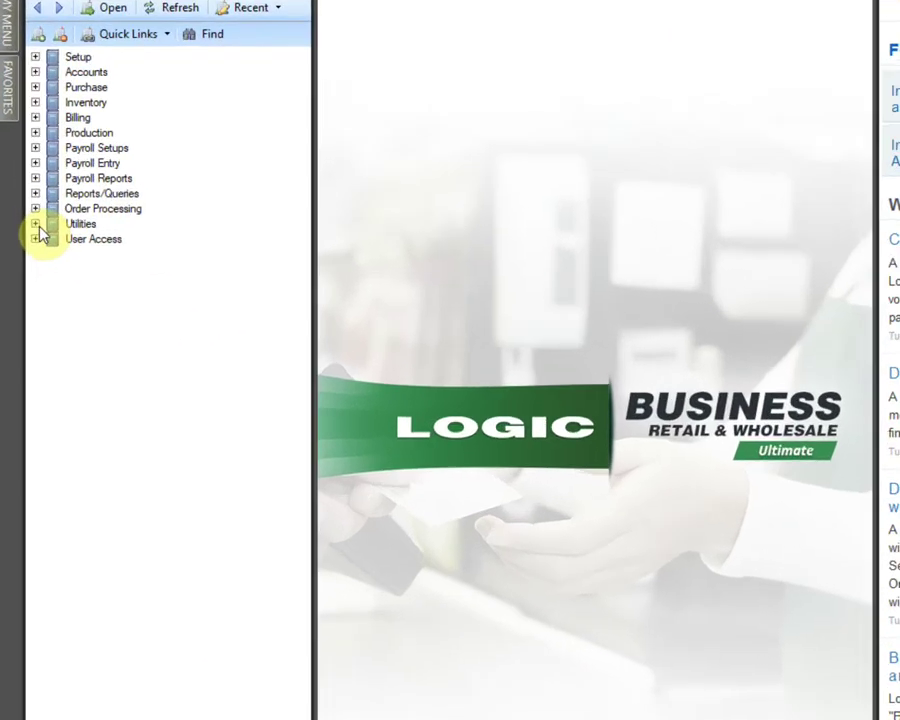
Run 'Update 0 Records for New Fin Year' from General Utilities and confirm it.
left_click(27, 203)
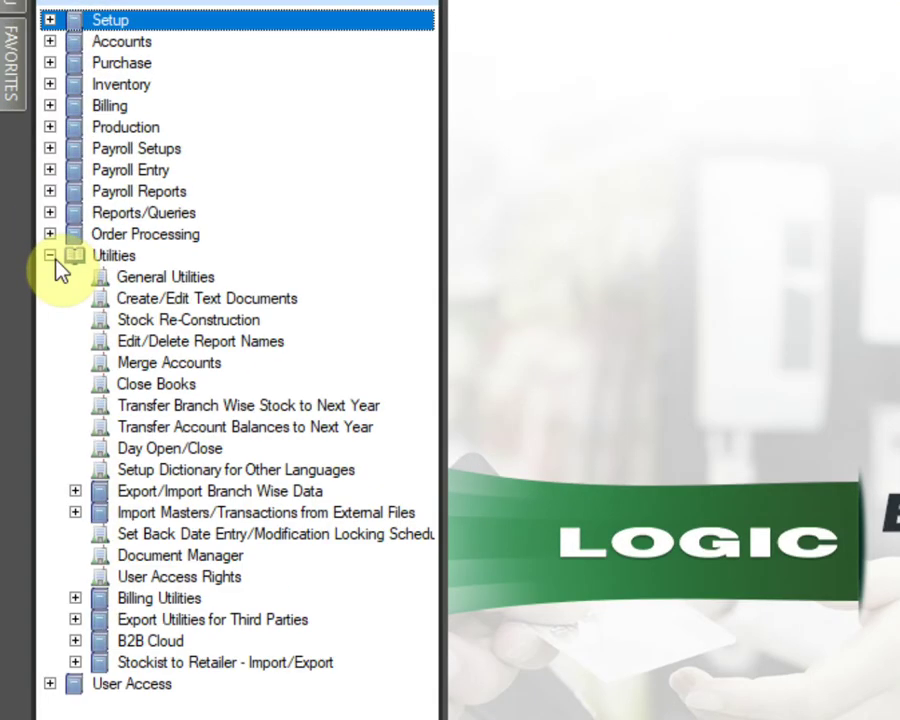
left_click(155, 258)
left_click(258, 280)
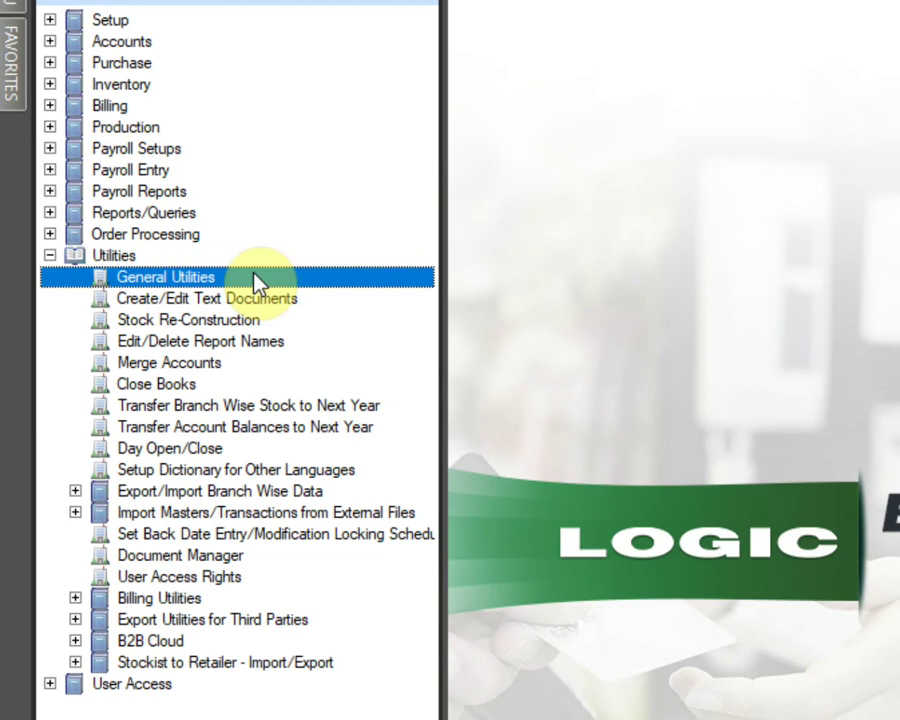
double_click(266, 282)
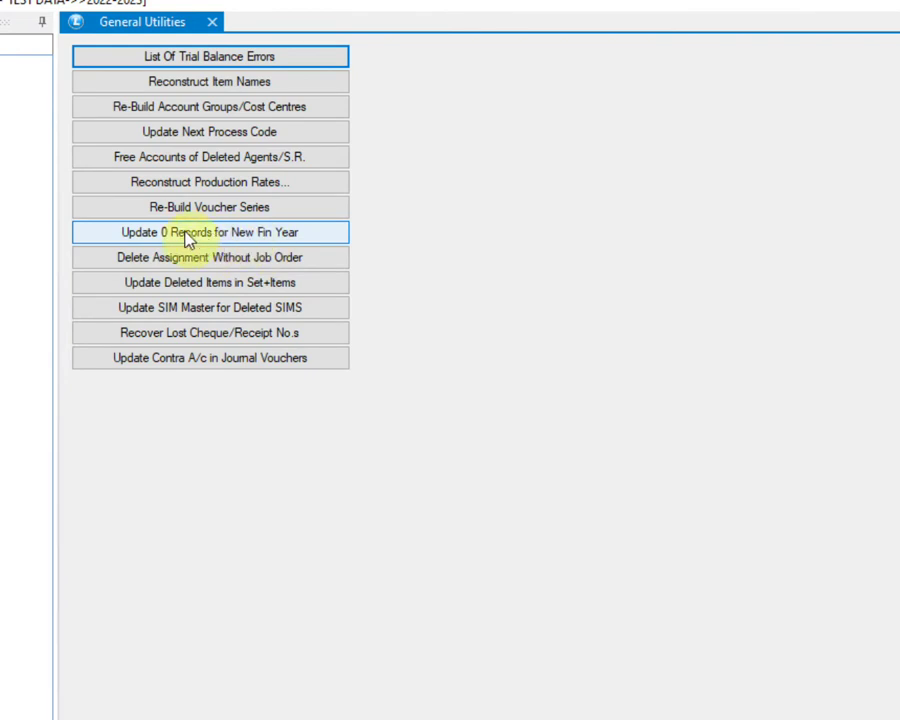
left_click(322, 234)
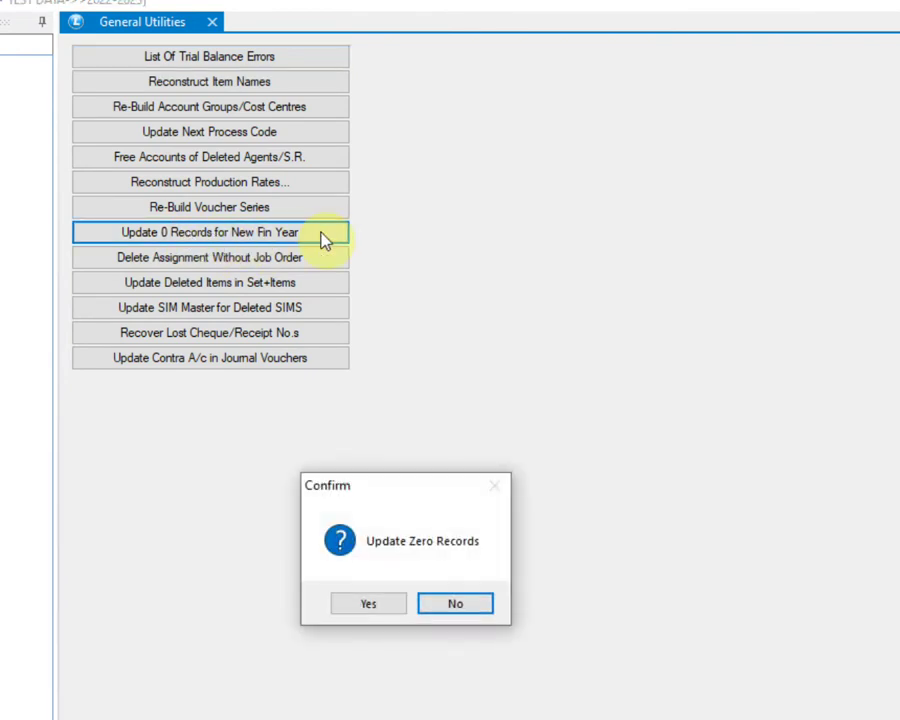
left_click(368, 605)
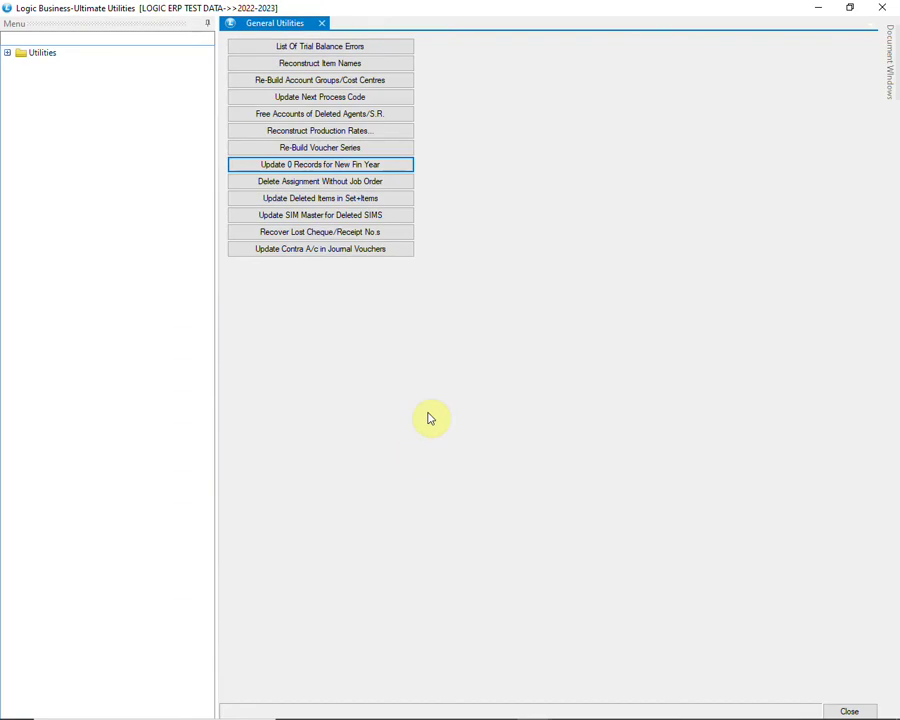
Close General Utilities and start Stock Re-Construction for the current branch.
left_click(882, 7)
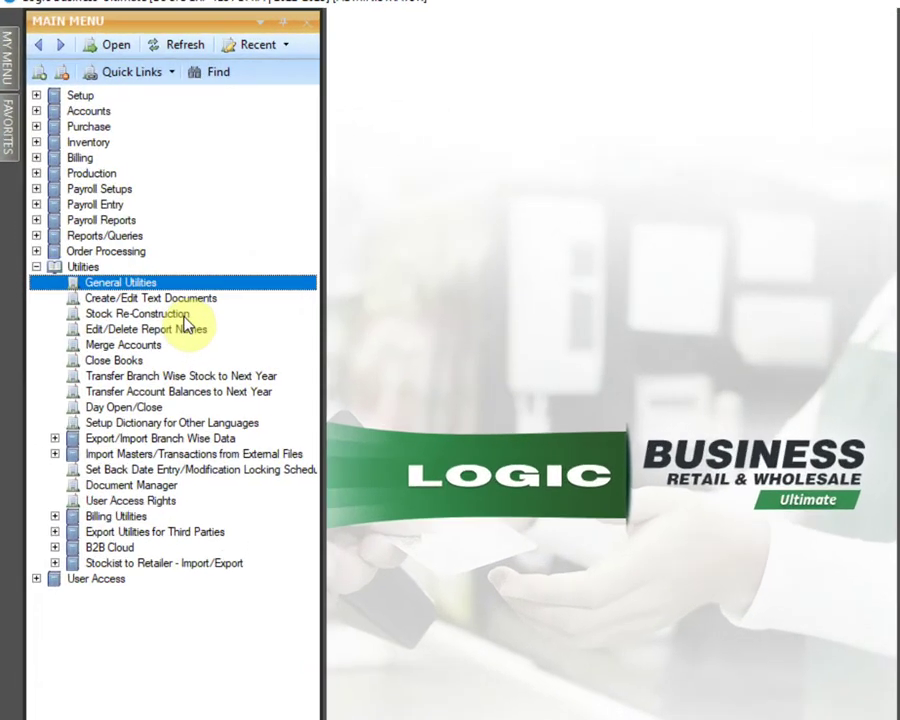
left_click(60, 235)
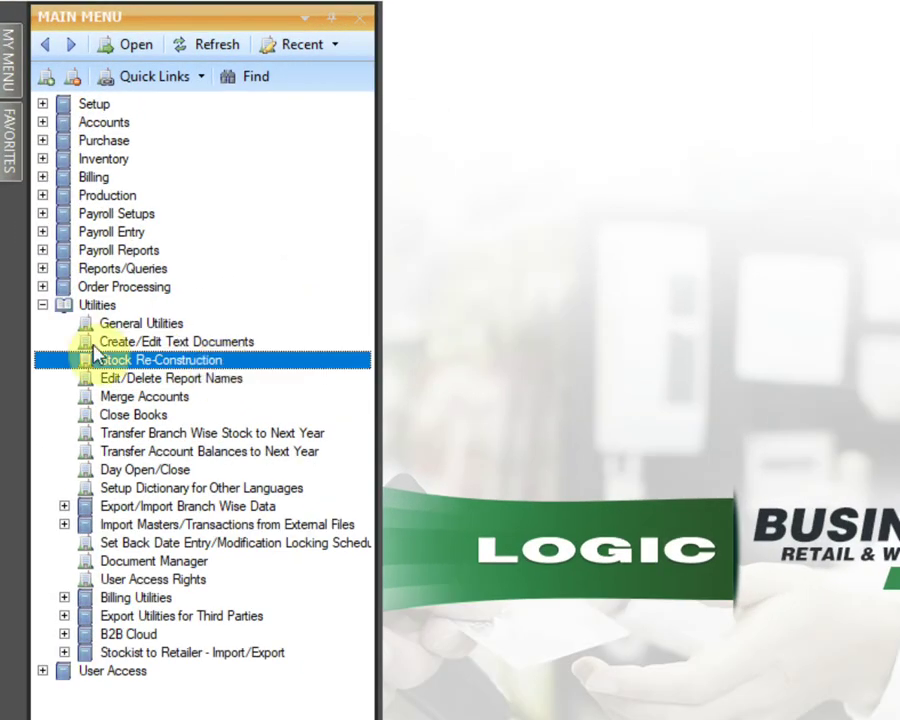
double_click(252, 360)
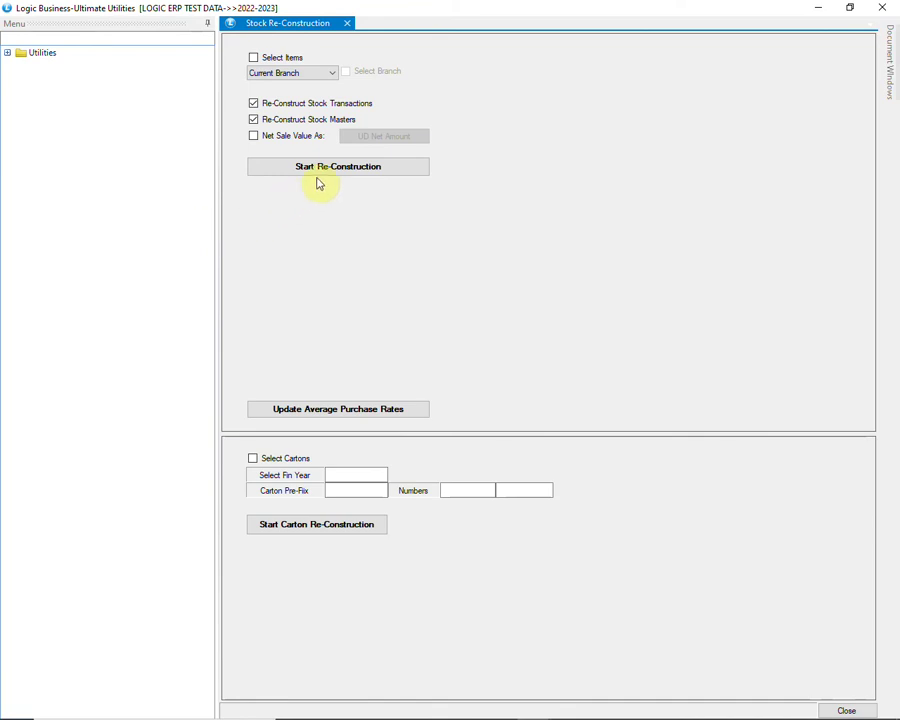
left_click(396, 170)
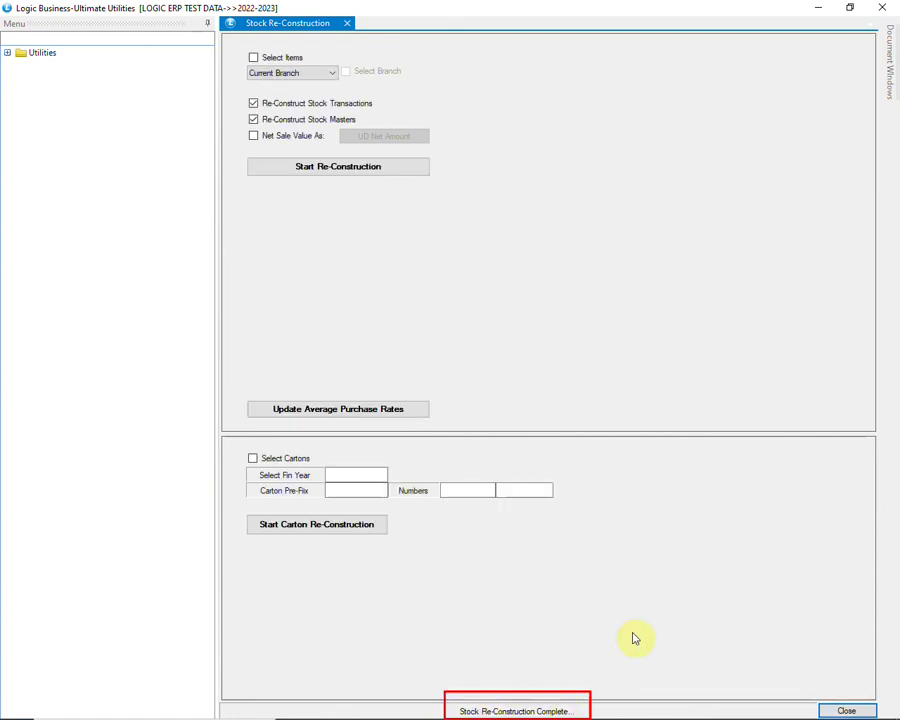
Close Stock Re-Construction and select Close Books under Utilities.
left_click(838, 710)
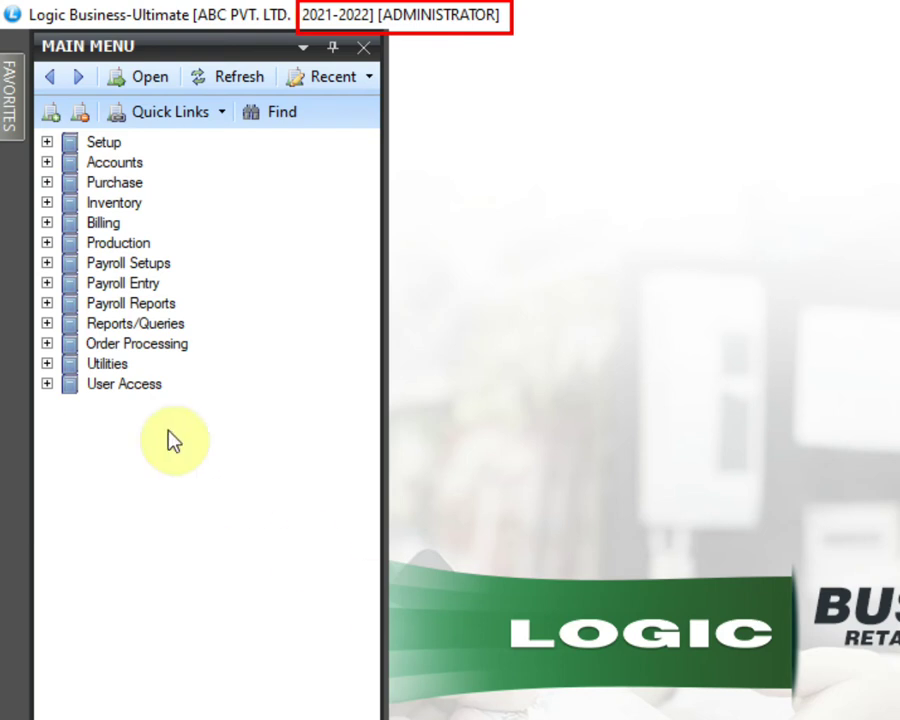
left_click(47, 364)
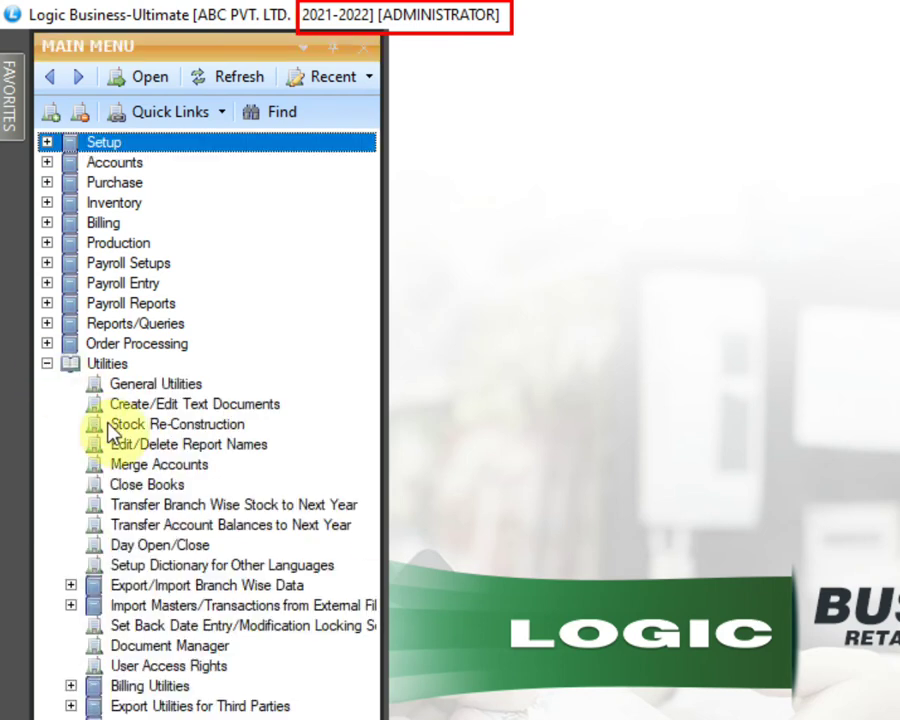
left_click(150, 486)
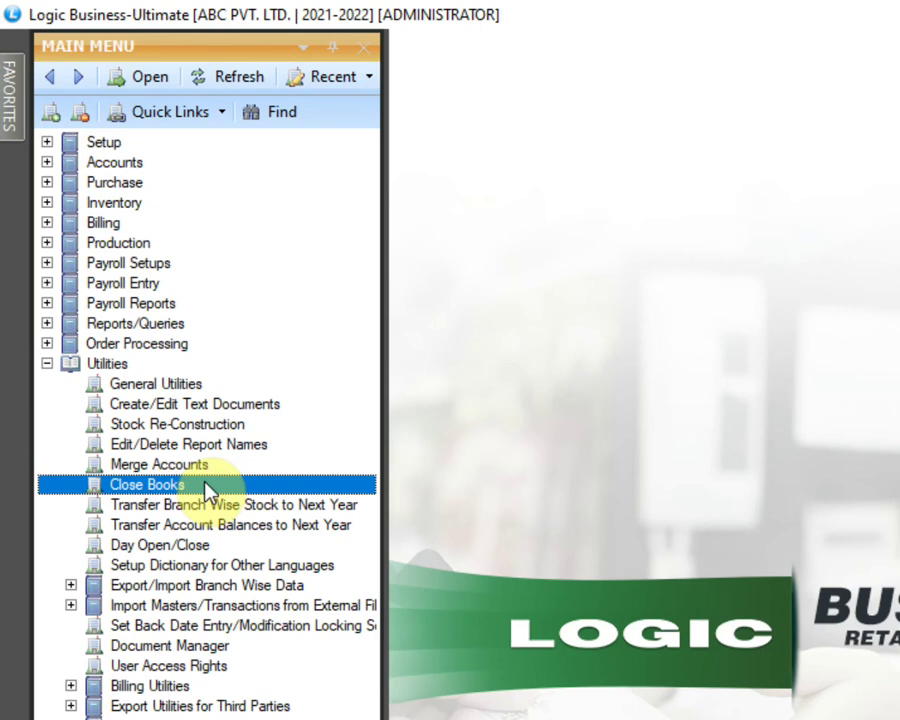
Close ABC PVT. LTD.'s 2021-2022 books, confirm creating 2022-2023, and dismiss 'Books Closed'.
double_click(200, 486)
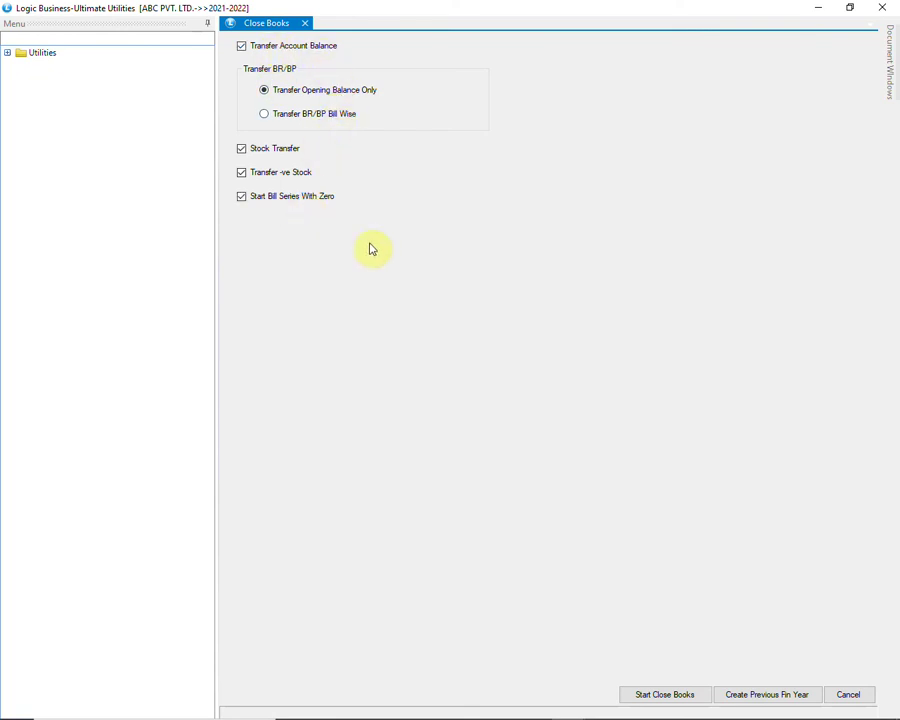
left_click(638, 699)
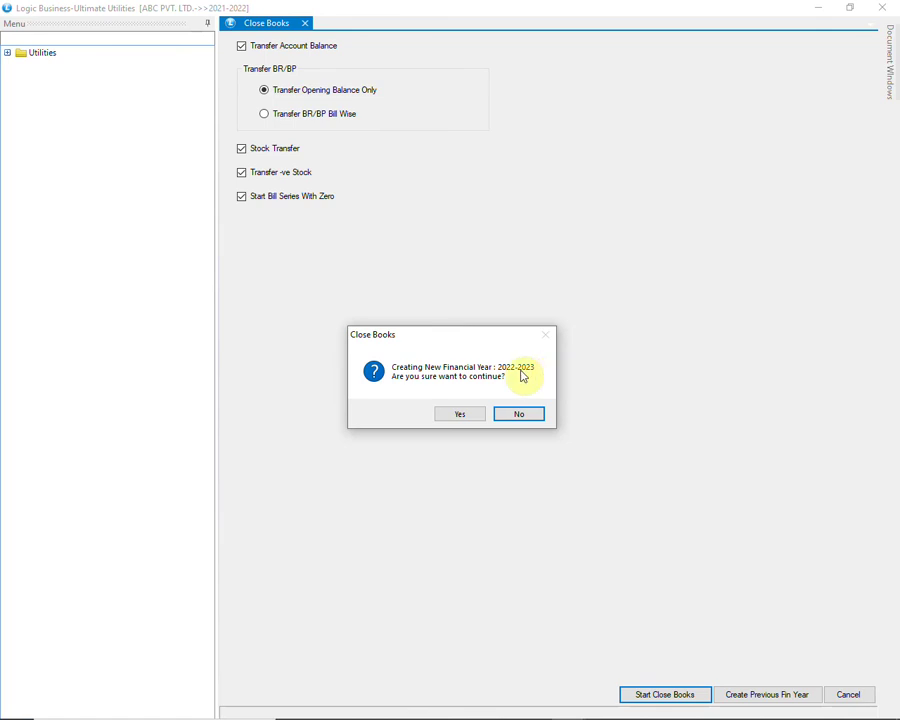
left_click(460, 414)
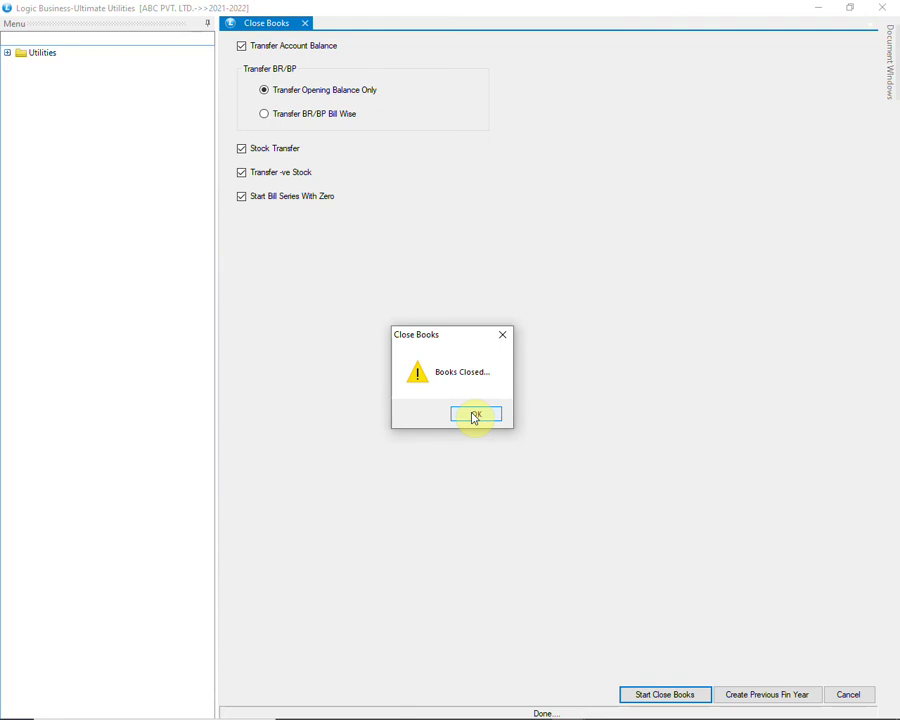
left_click(475, 415)
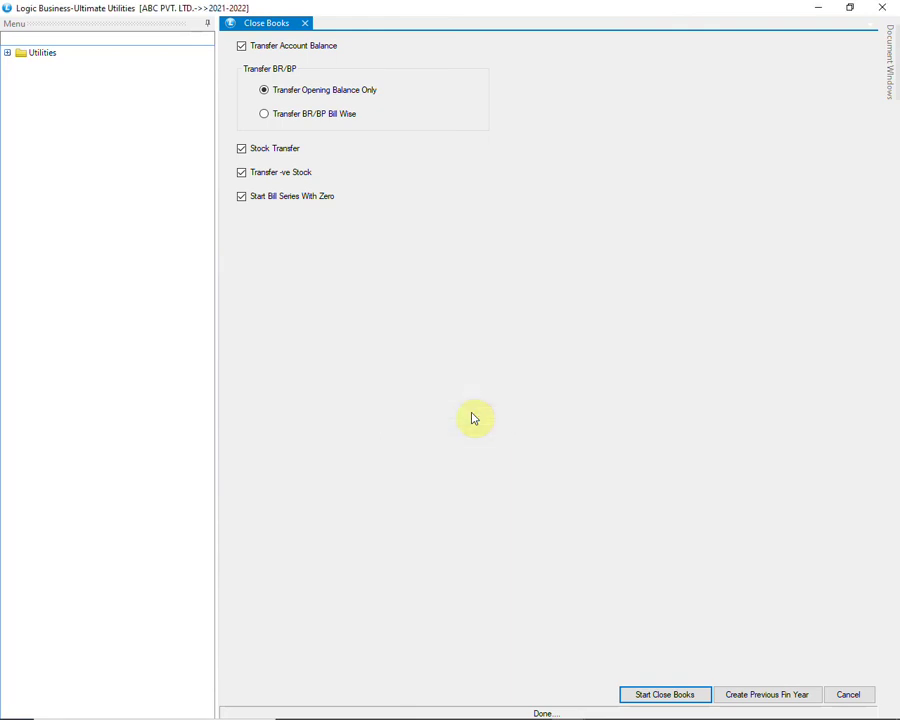
left_click(846, 693)
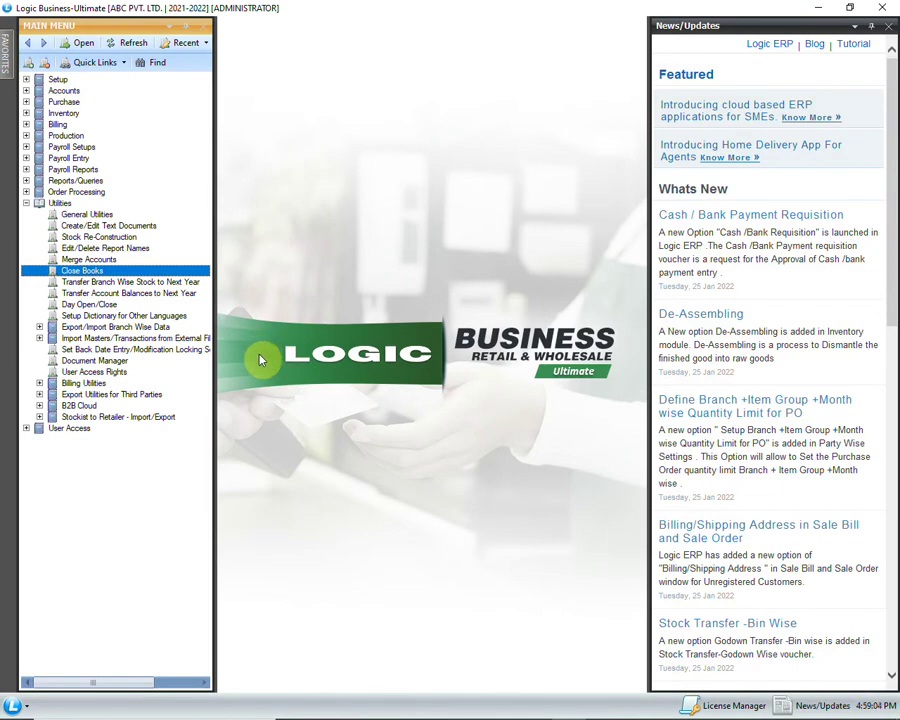
Log out of the ABC PVT. LTD. 2021-2022 session.
left_click(20, 705)
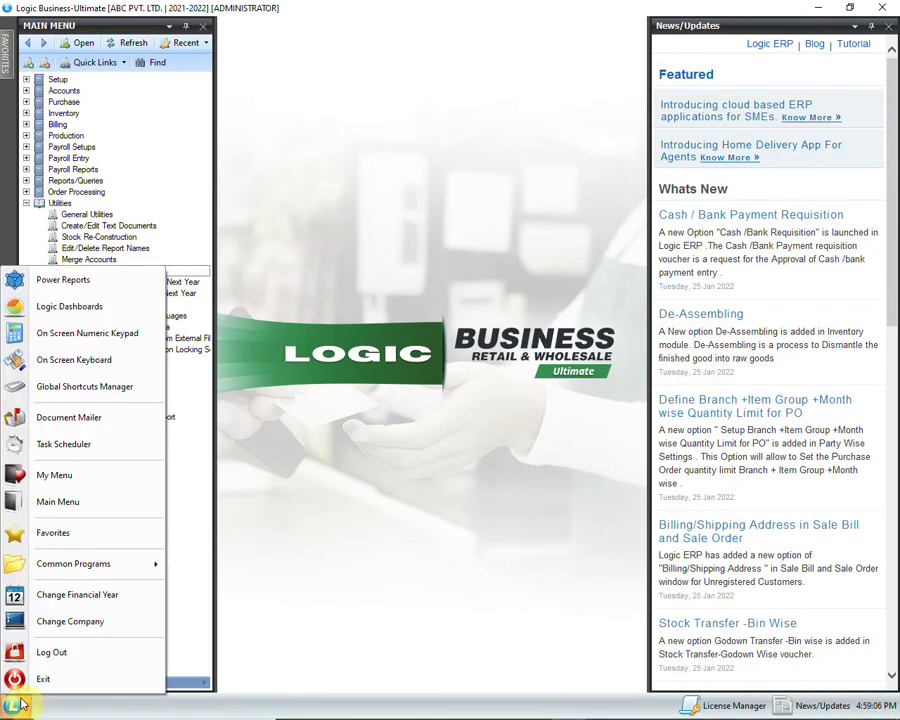
left_click(52, 652)
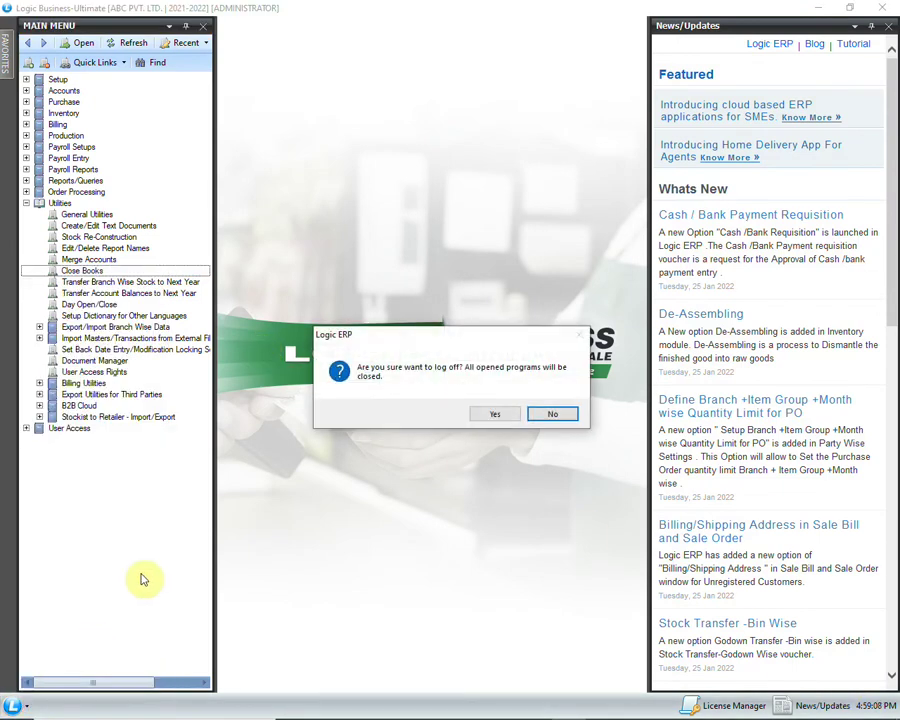
left_click(487, 413)
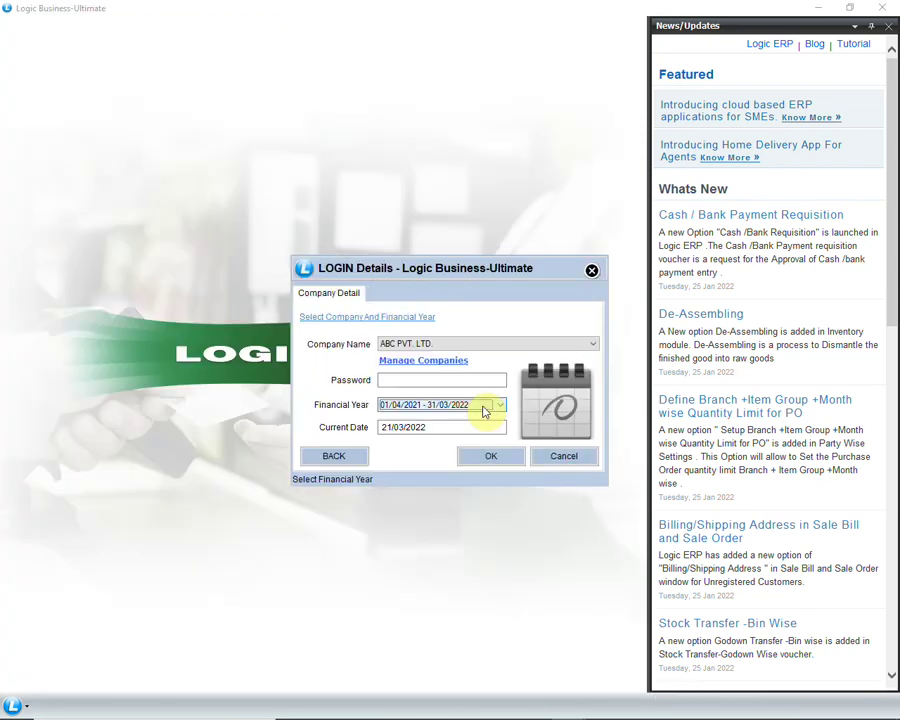
Log into the 01/04/2022 - 31/03/2023 year dated 01/04/2022 and expand Utilities.
left_click(484, 408)
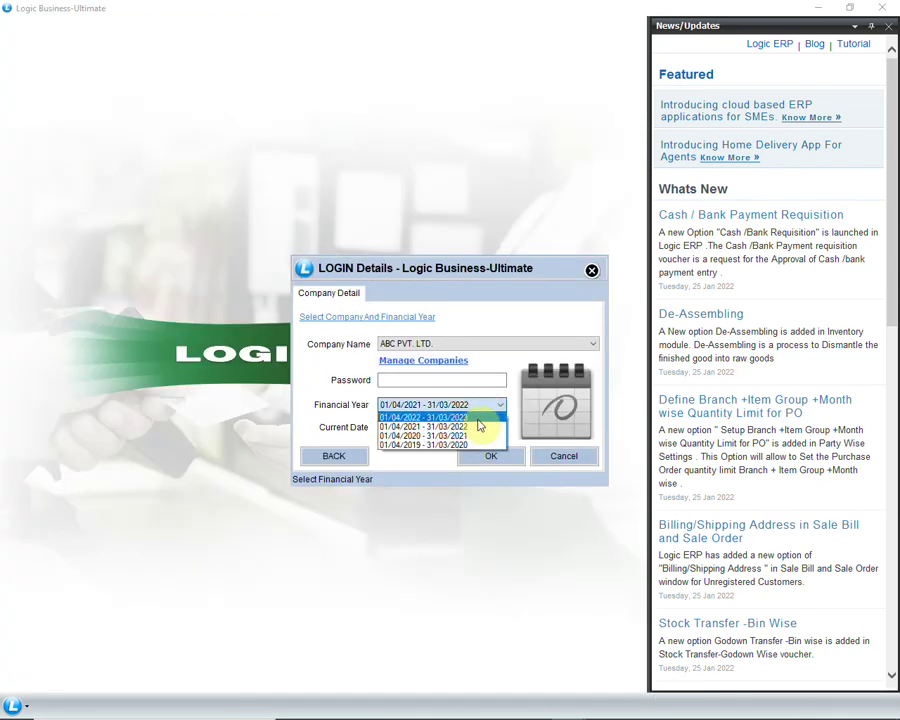
left_click(477, 417)
left_click(475, 408)
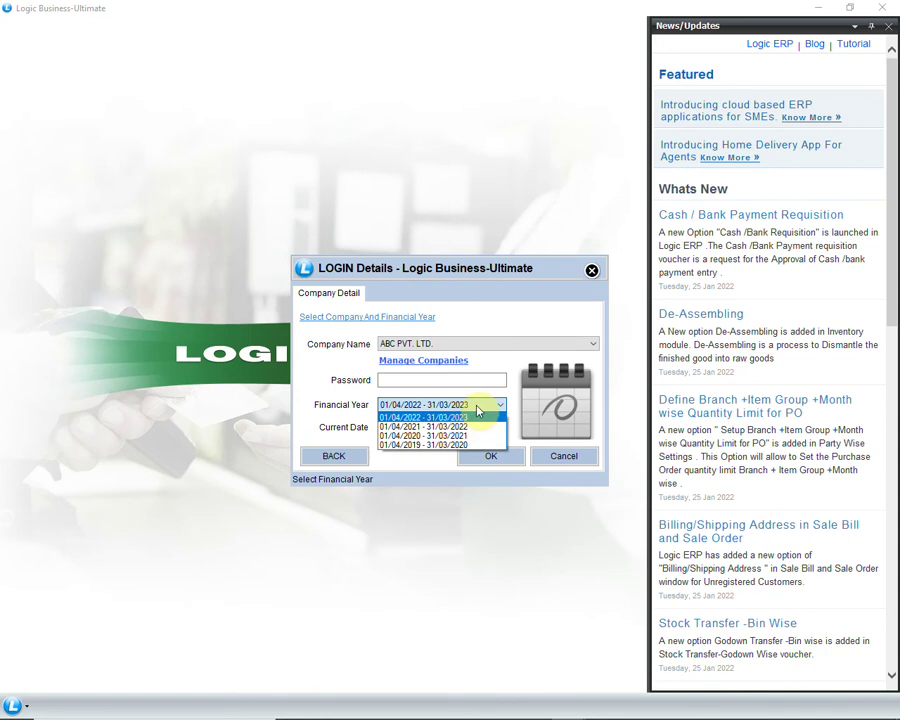
left_click(476, 408)
double_click(446, 424)
type("01/04/2022")
key("Return")
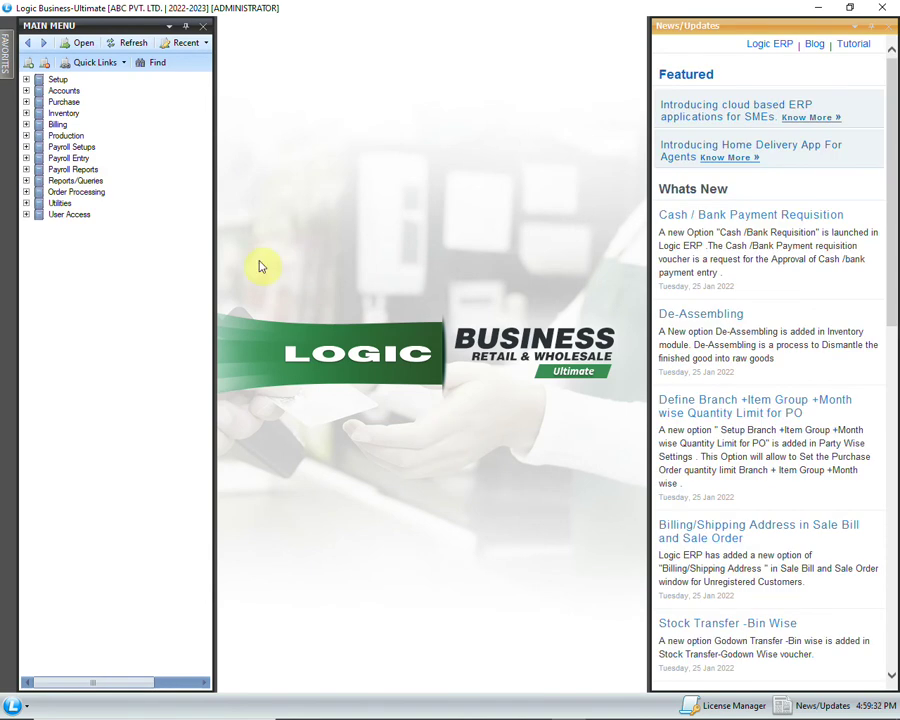
left_click(26, 203)
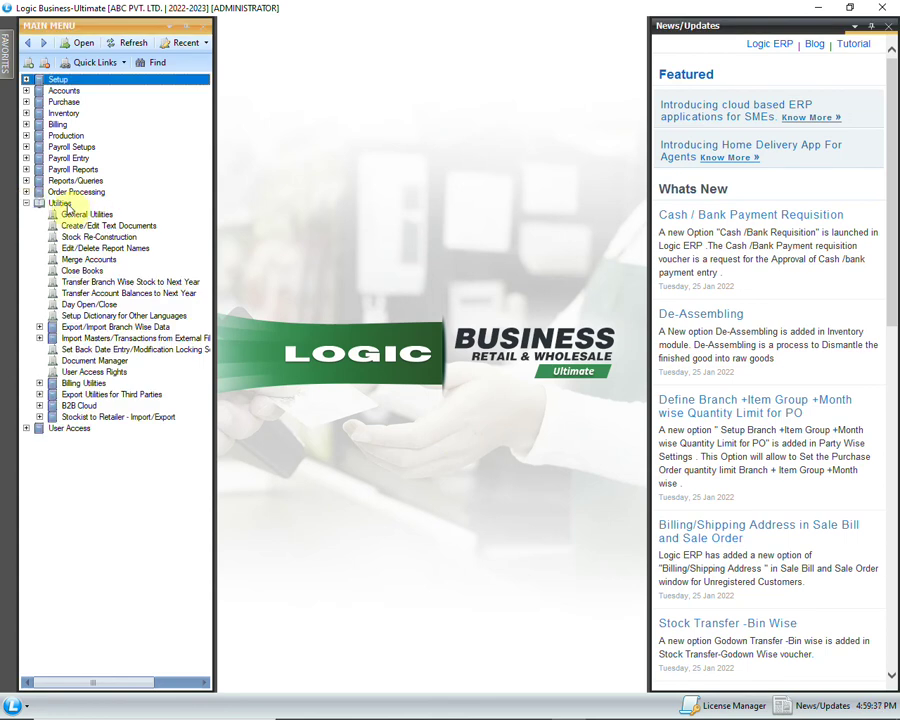
Run Update 0 Records for New Fin Year from General Utilities for 2022-2023, then close the window.
left_click(131, 216)
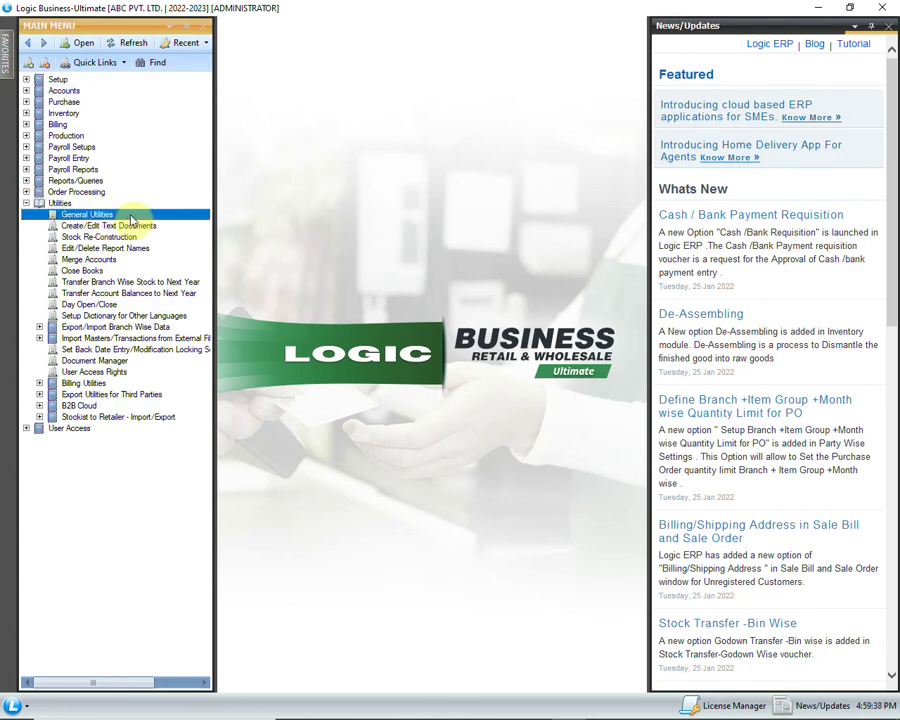
double_click(131, 216)
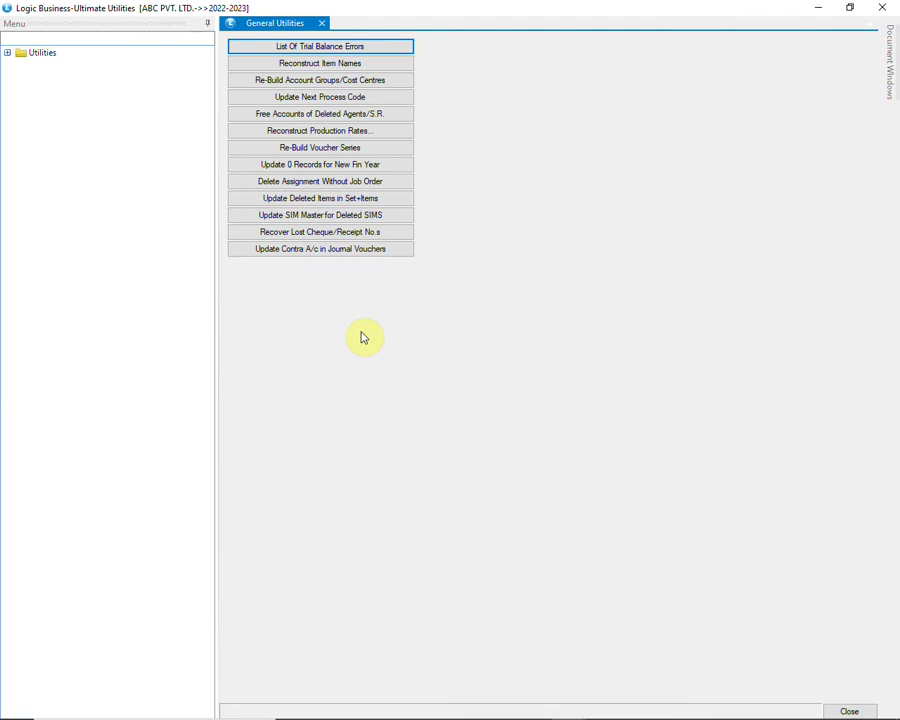
left_click(357, 166)
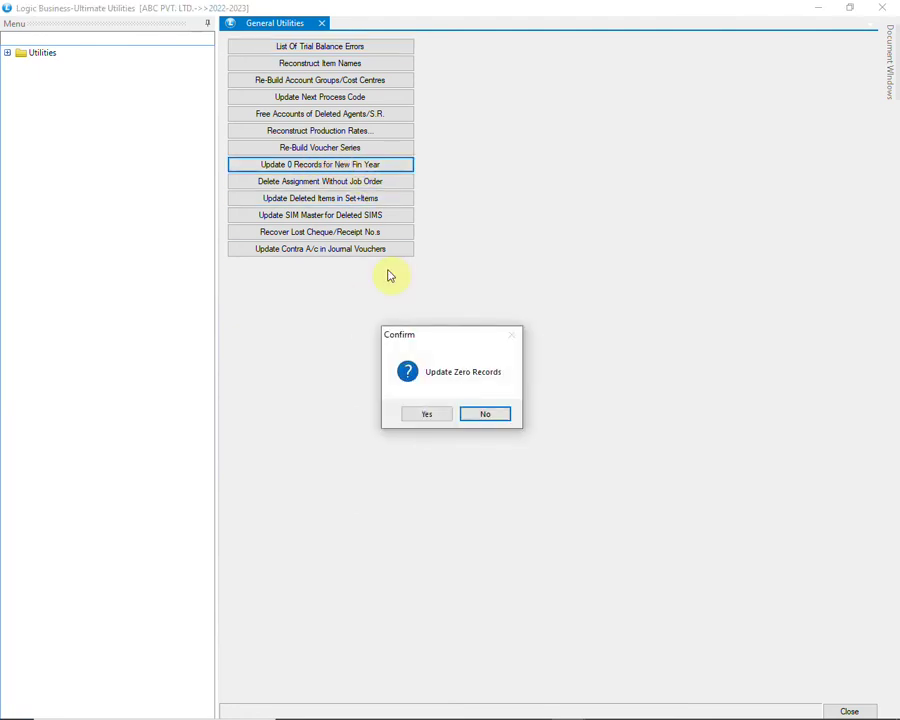
left_click(424, 414)
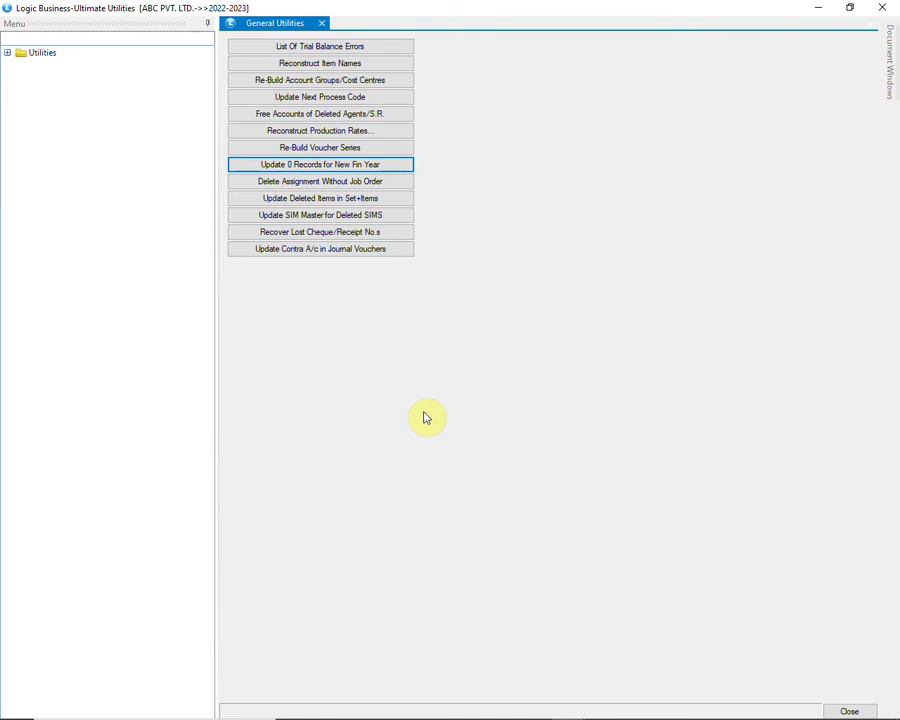
left_click(893, 7)
Run Stock Re-Construction on ABC PVT. LTD.'s 2022-2023 stock and close the utility afterward.
left_click(138, 238)
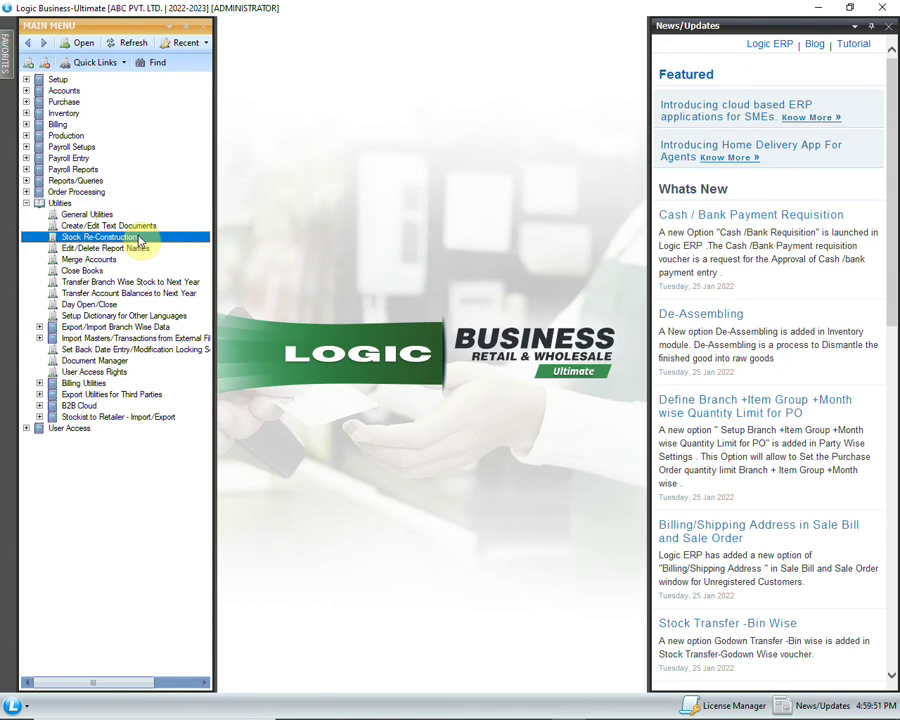
double_click(145, 240)
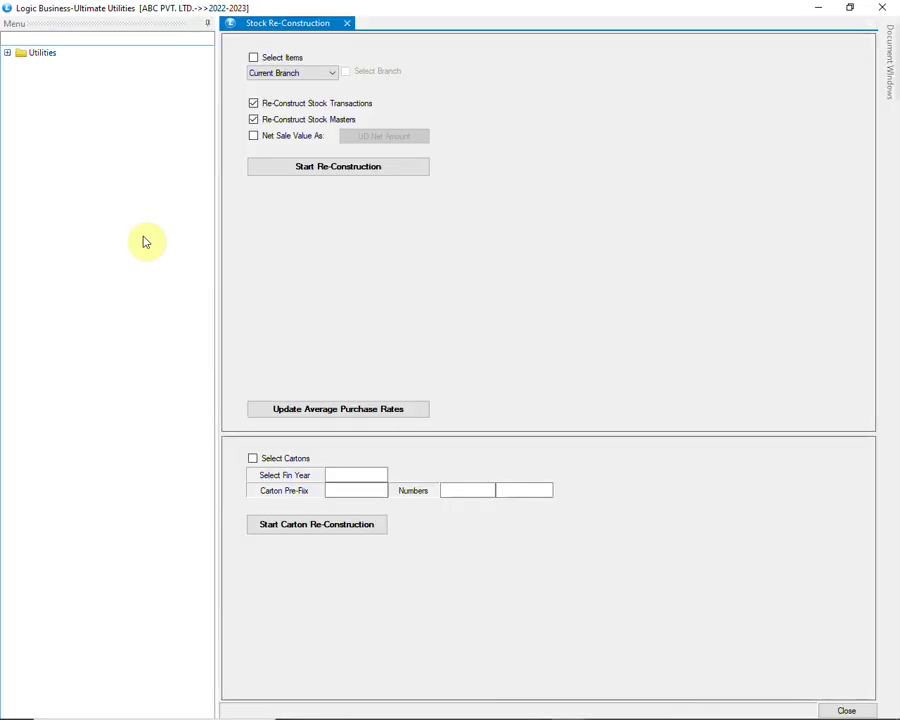
left_click(347, 171)
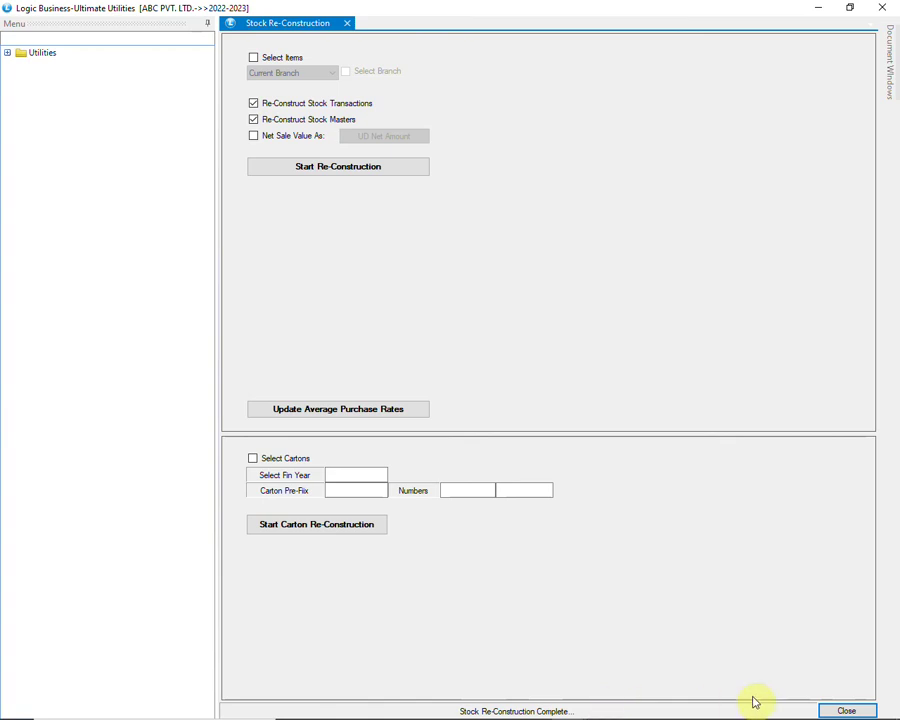
left_click(843, 711)
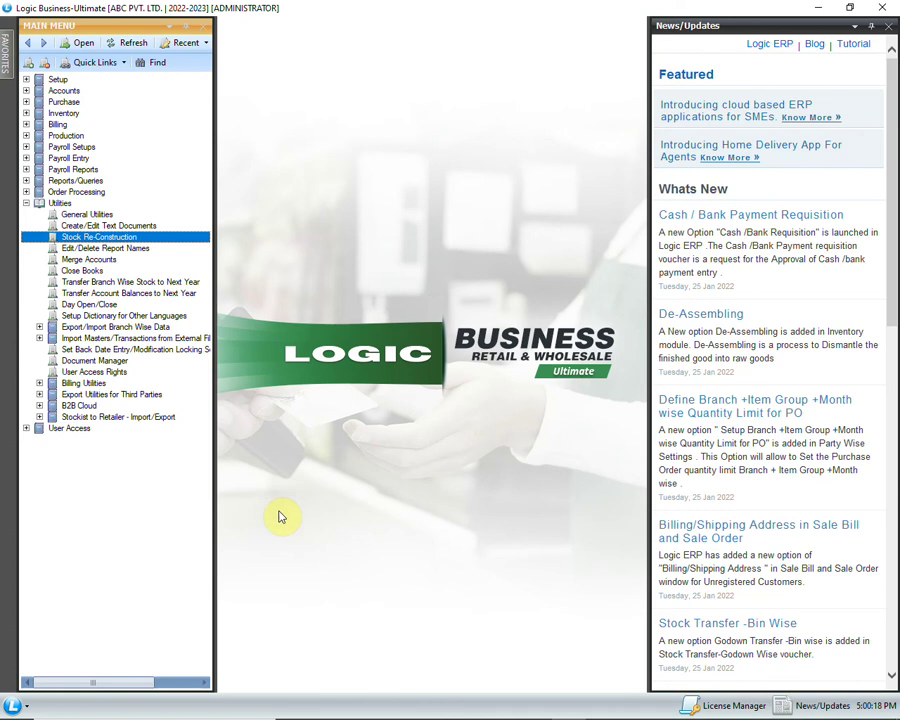
Log out of the current Logic ERP session and confirm.
left_click(9, 705)
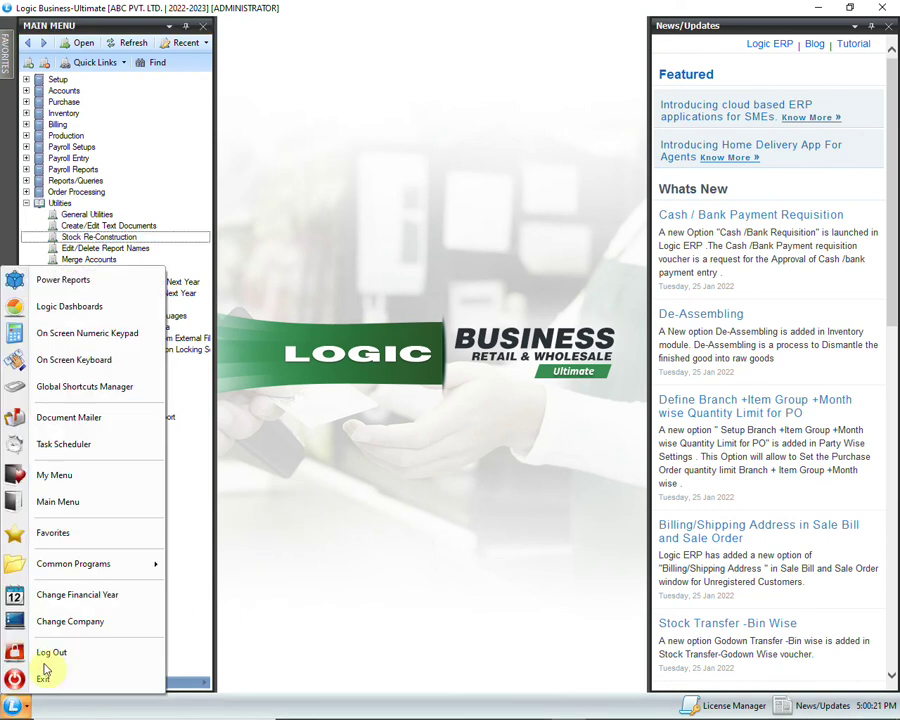
left_click(50, 649)
left_click(497, 414)
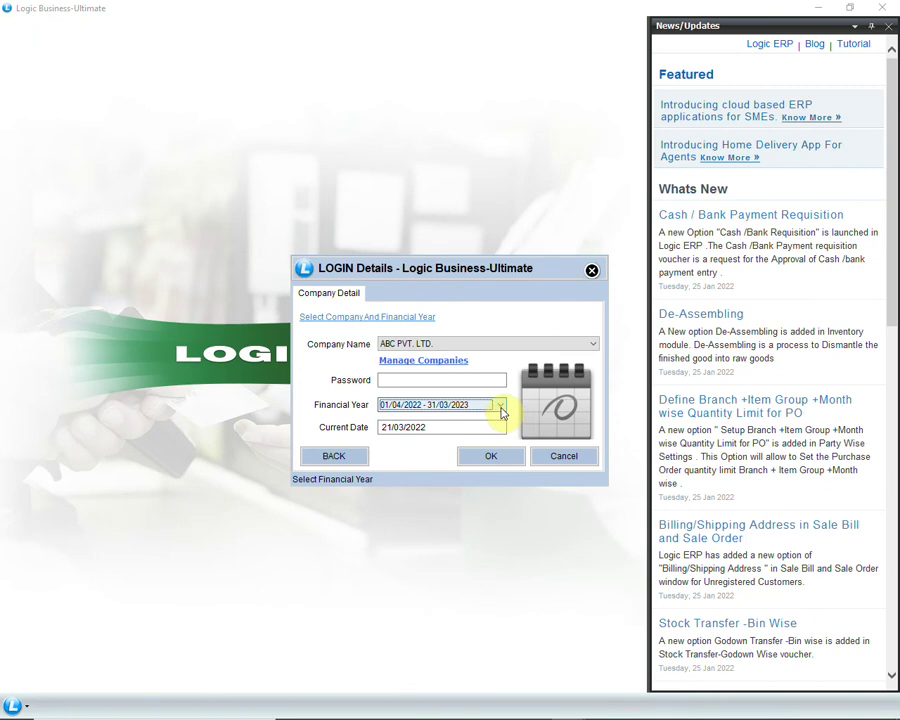
Log back in with financial year 01/04/2021 - 31/03/2022 and expand the Utilities menu.
left_click(499, 408)
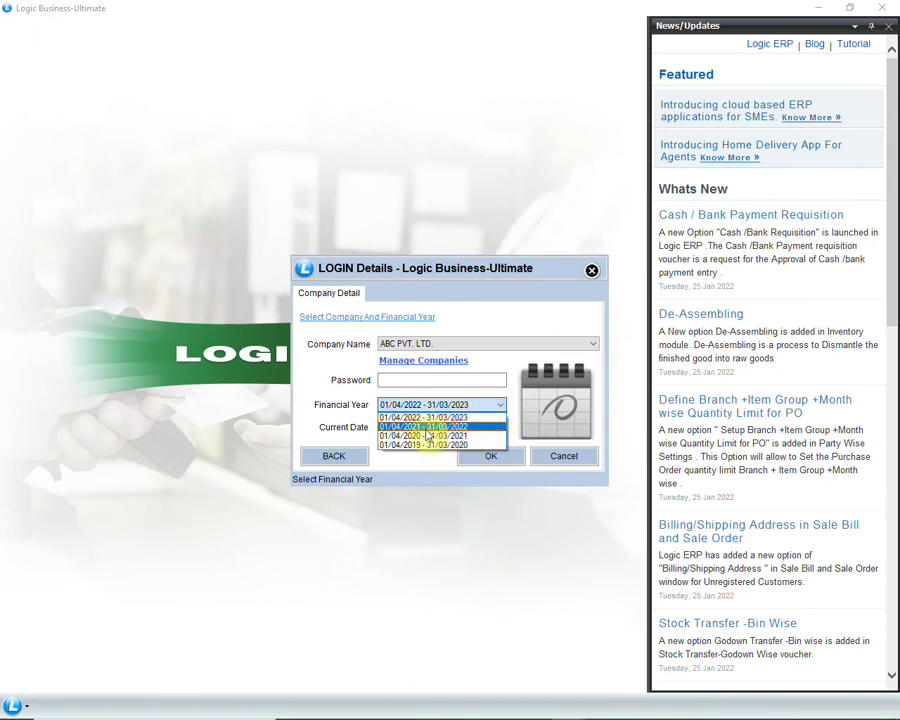
left_click(480, 429)
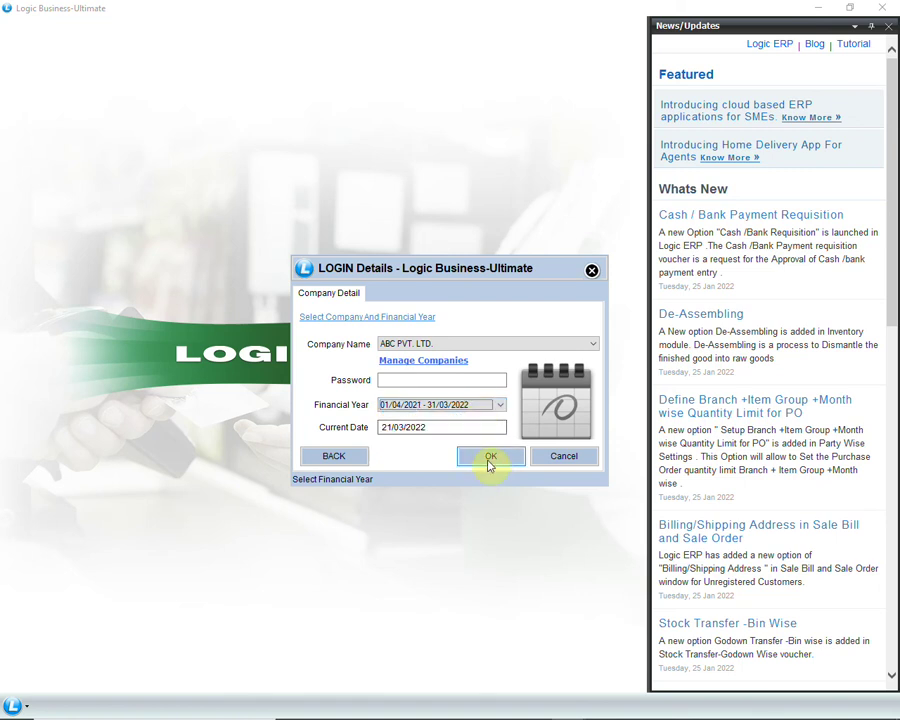
left_click(490, 460)
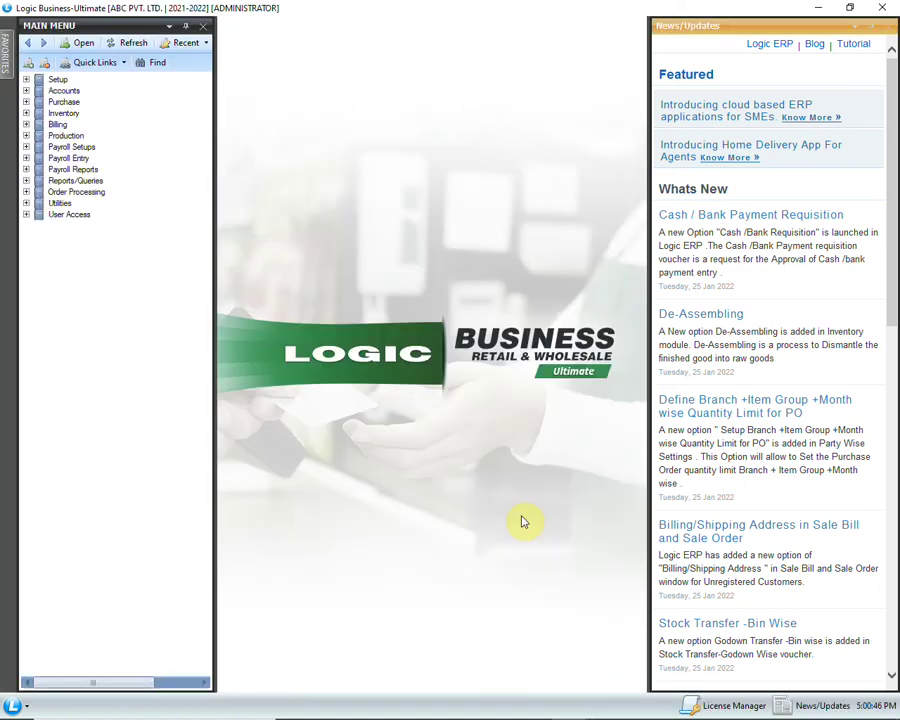
left_click(26, 203)
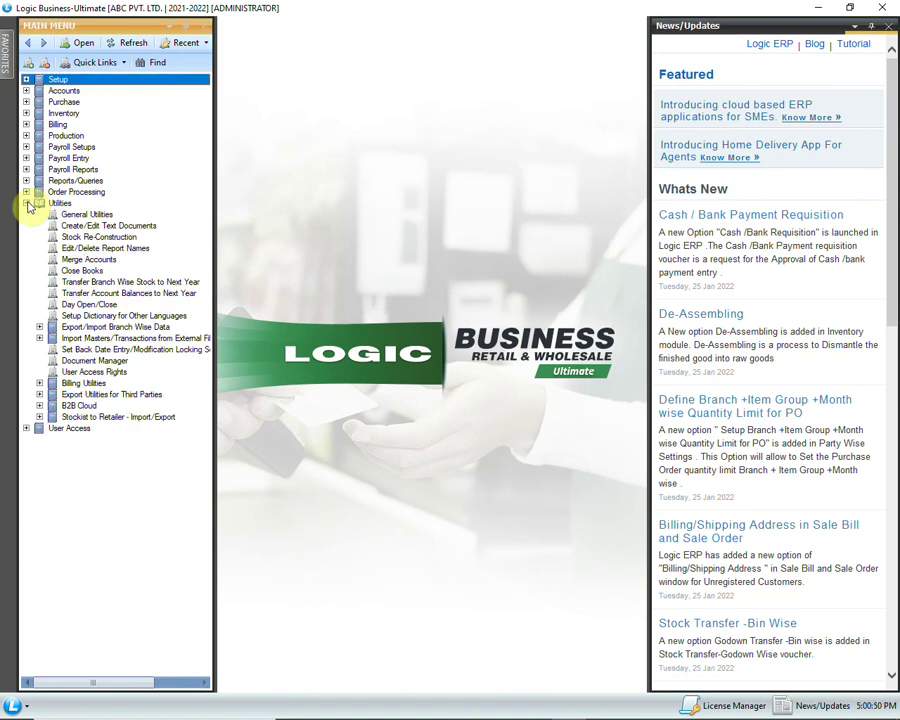
Re-close the 2021-2022 books with Start Bill Series With Zero off, skipping the table update, accepting the stock transfer.
left_click(84, 271)
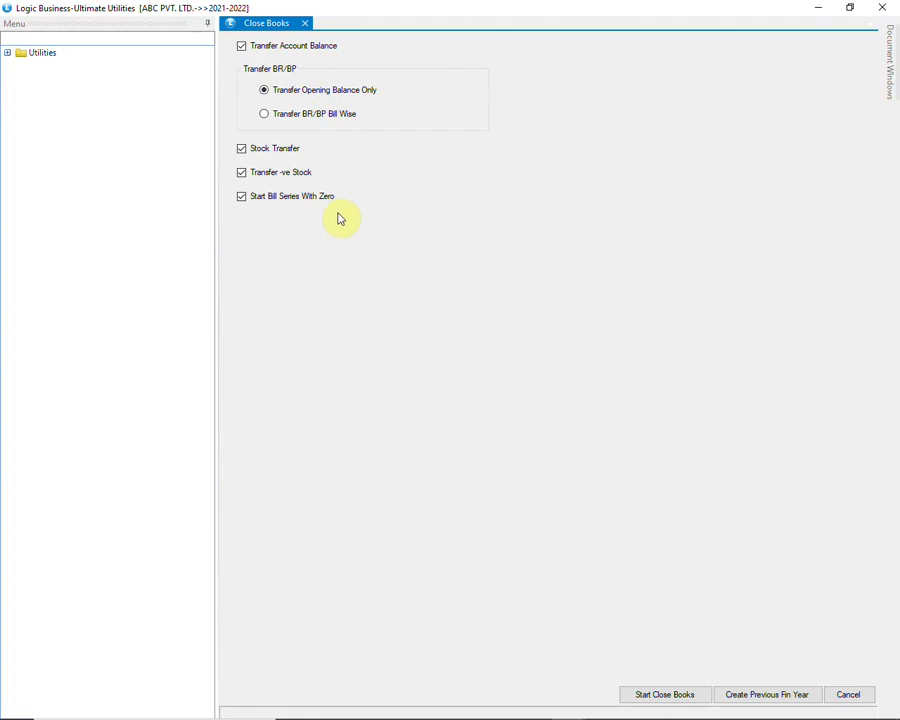
left_click(241, 199)
left_click(639, 694)
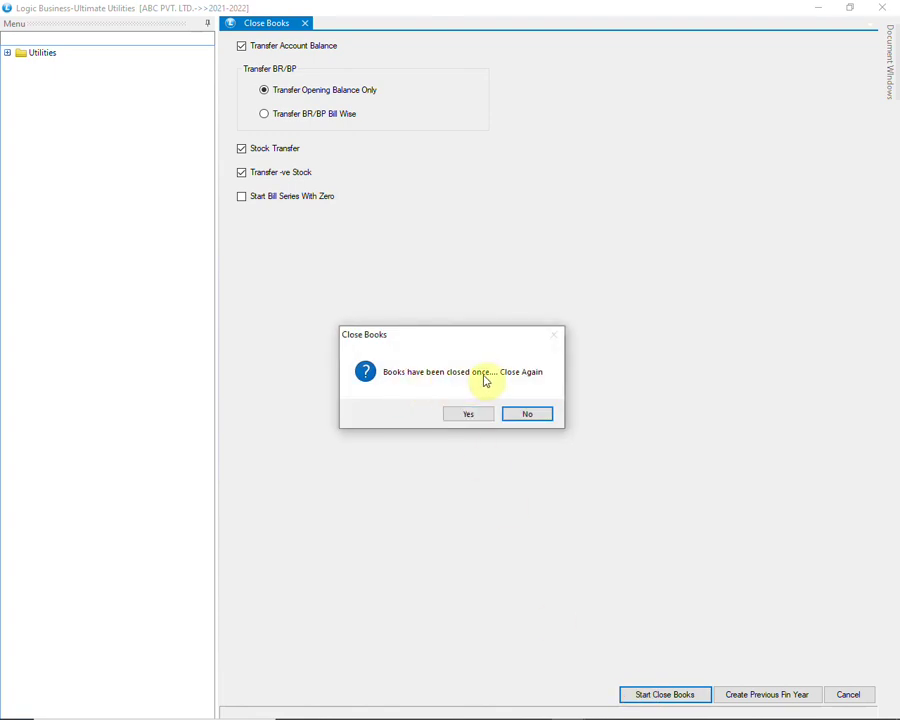
left_click(481, 412)
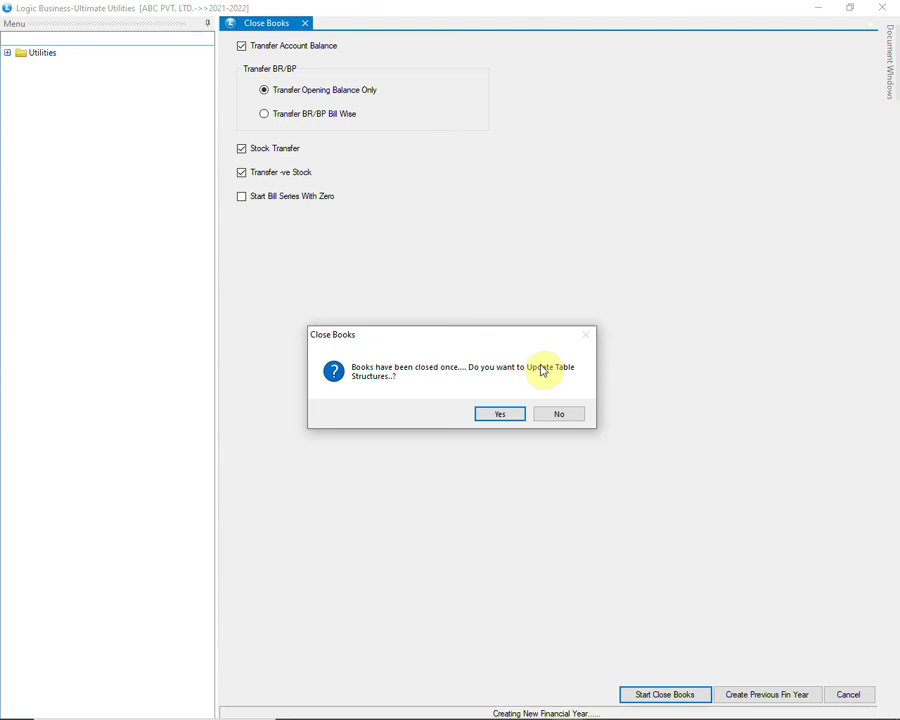
left_click(576, 418)
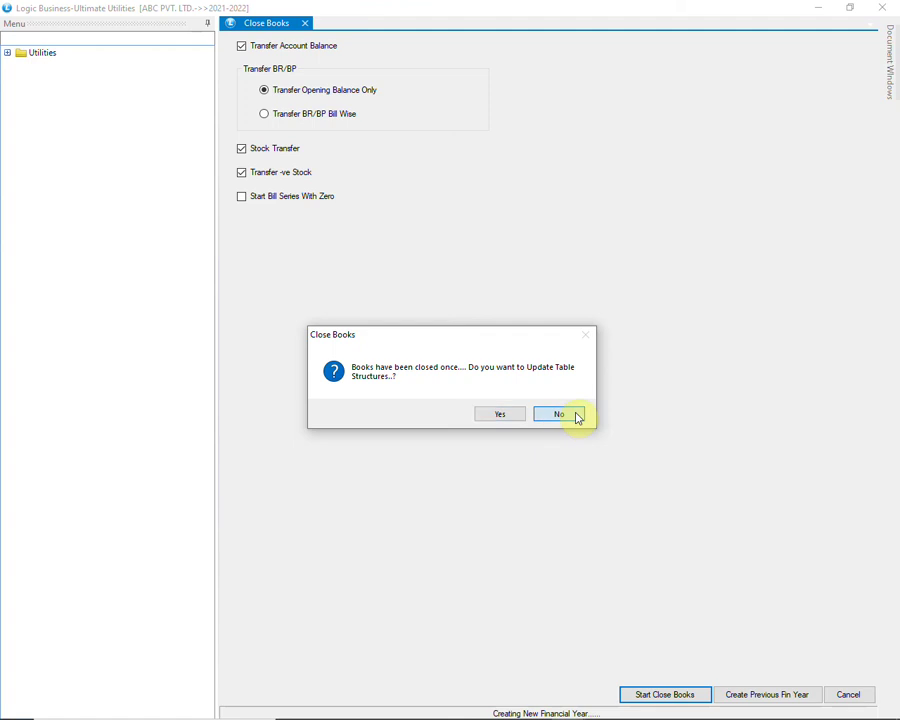
left_click(576, 418)
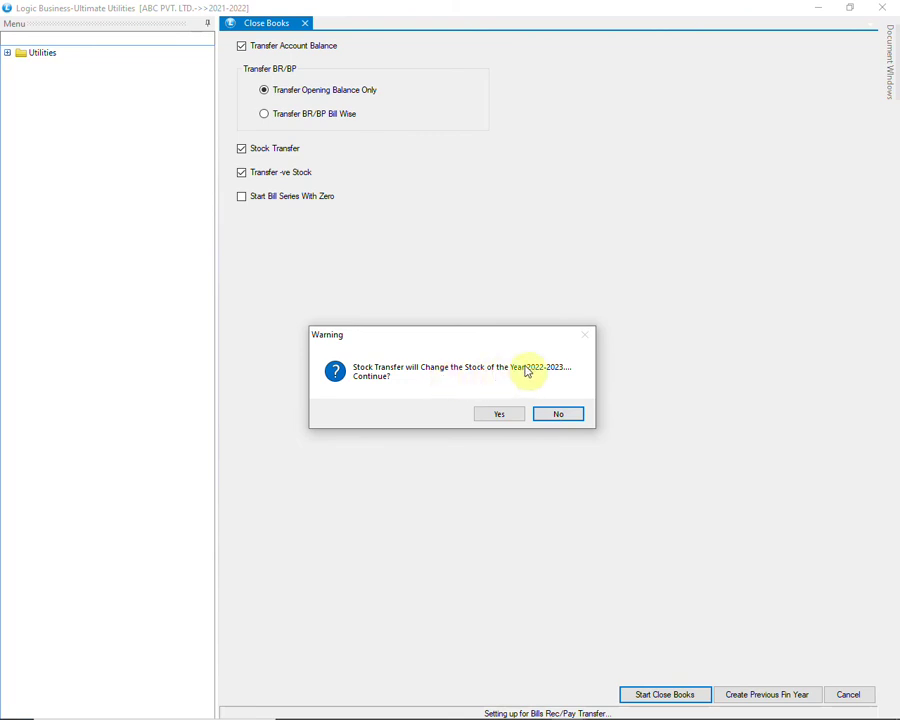
left_click(500, 419)
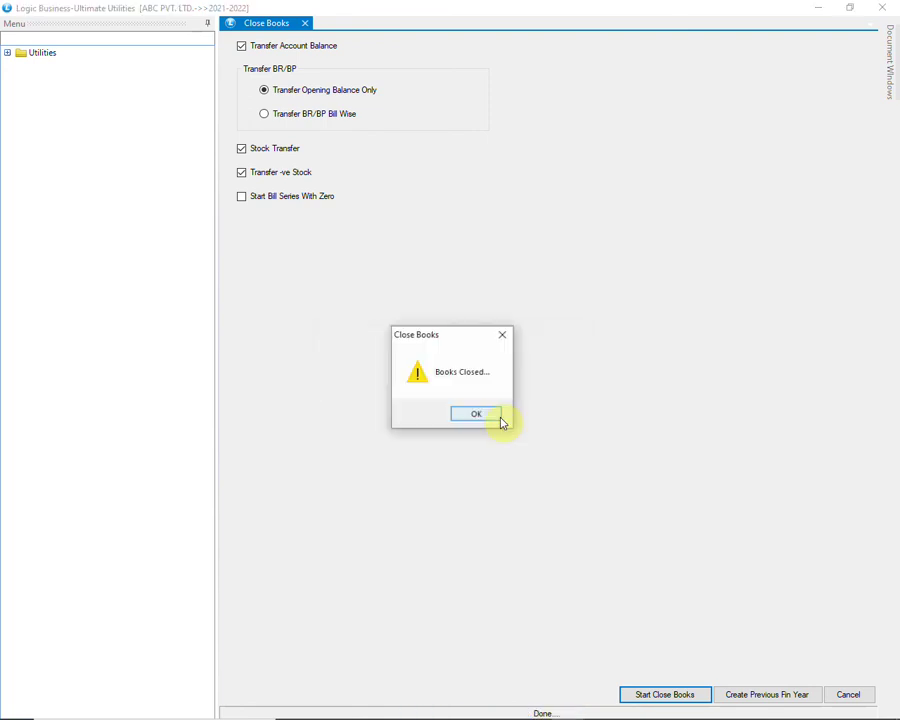
left_click(495, 418)
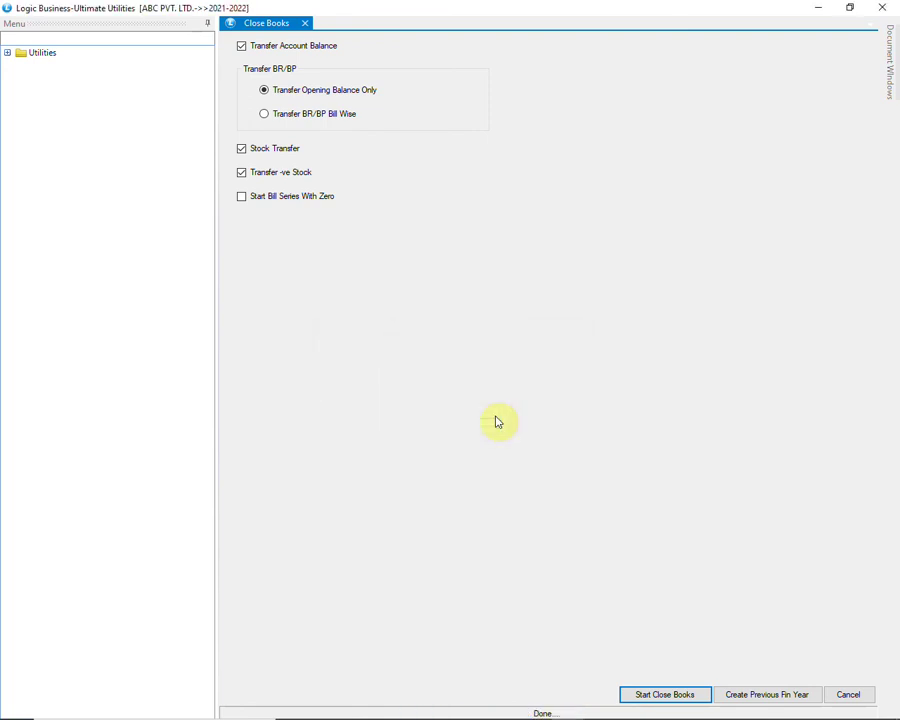